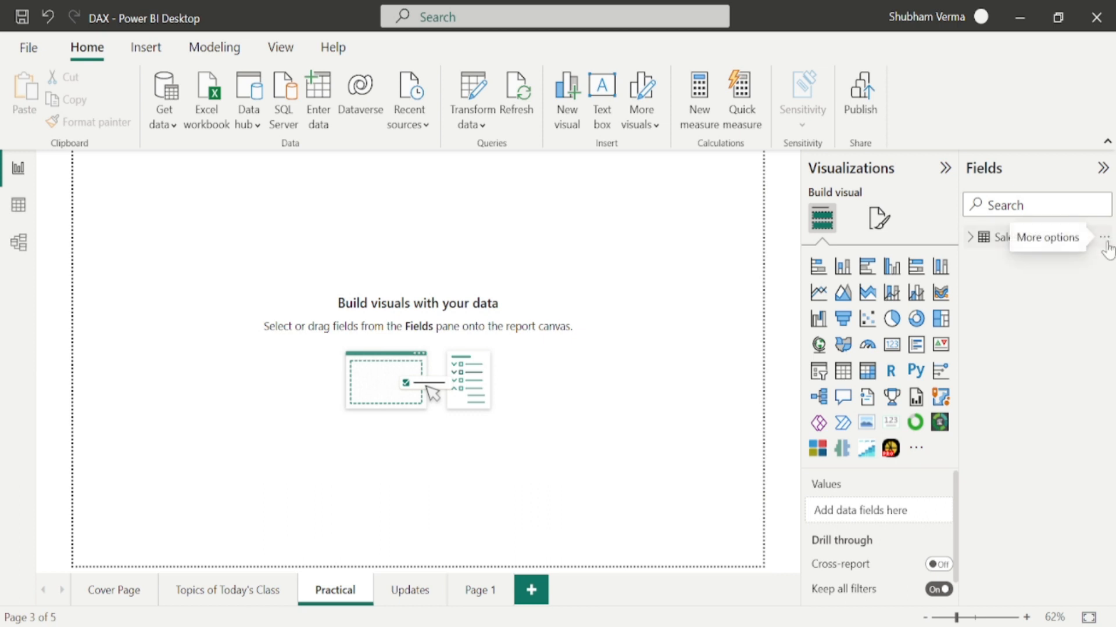
# - Create a new measure in the Sales table and name it "current time an (NOW)"
pyautogui.click(1107, 249)
pyautogui.click(1022, 253)
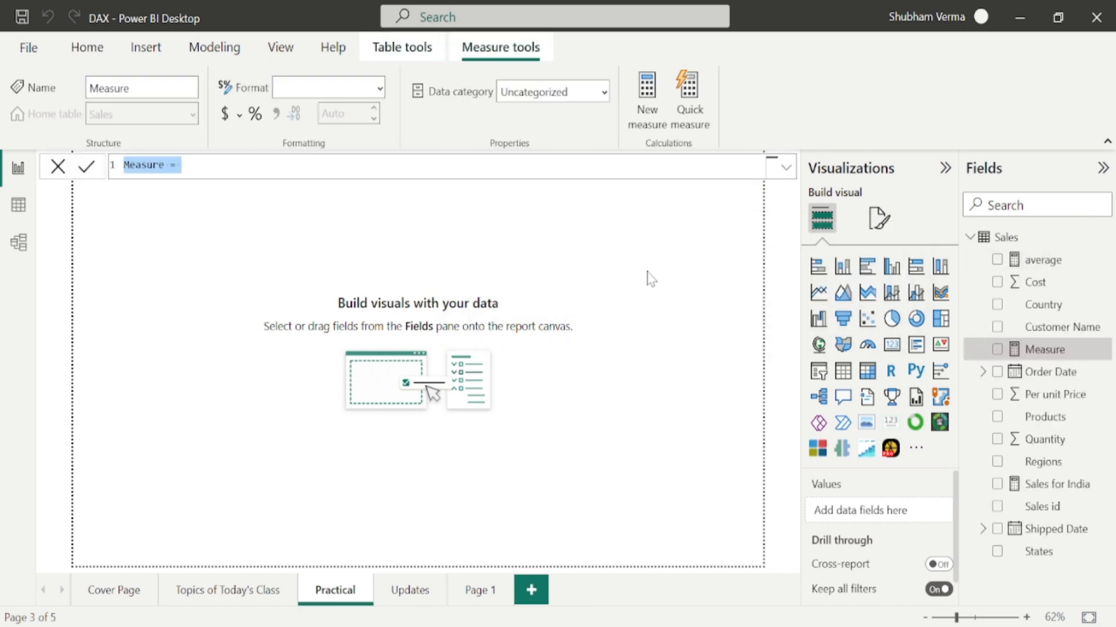
pyautogui.press('Home')
pyautogui.press('Right')
pyautogui.press('Right')
pyautogui.press('Right')
pyautogui.press('Right')
pyautogui.press('Right')
pyautogui.press('Right')
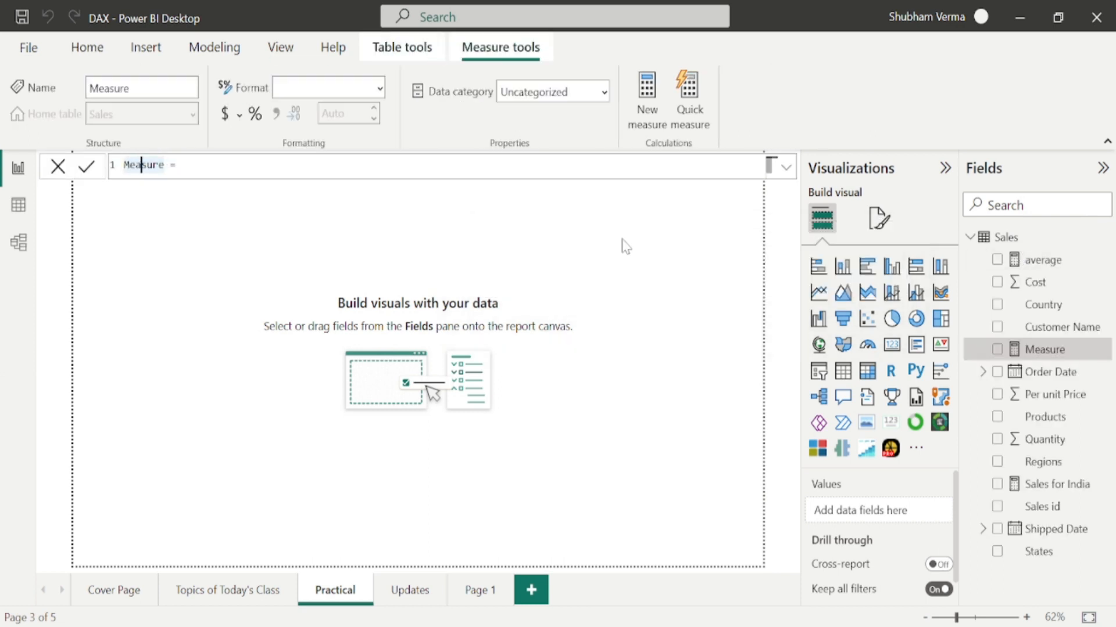
pyautogui.press('BackSpace')
pyautogui.press('BackSpace')
pyautogui.press('BackSpace')
pyautogui.press('BackSpace')
pyautogui.press('BackSpace')
pyautogui.press('BackSpace')
pyautogui.write('curr')
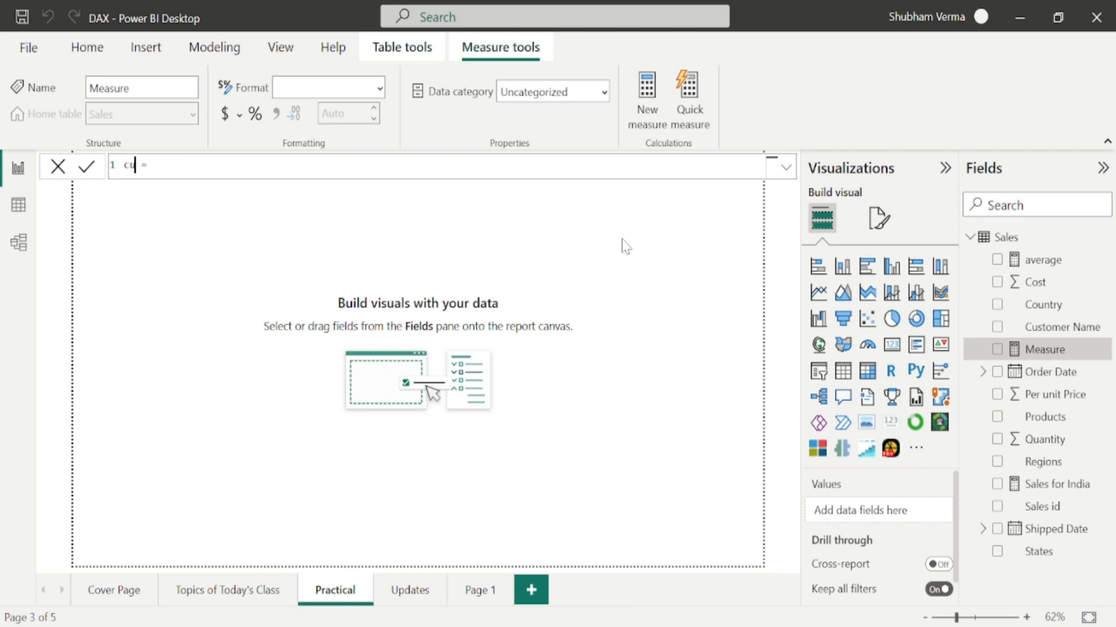
pyautogui.write('ent time an (NOW)')
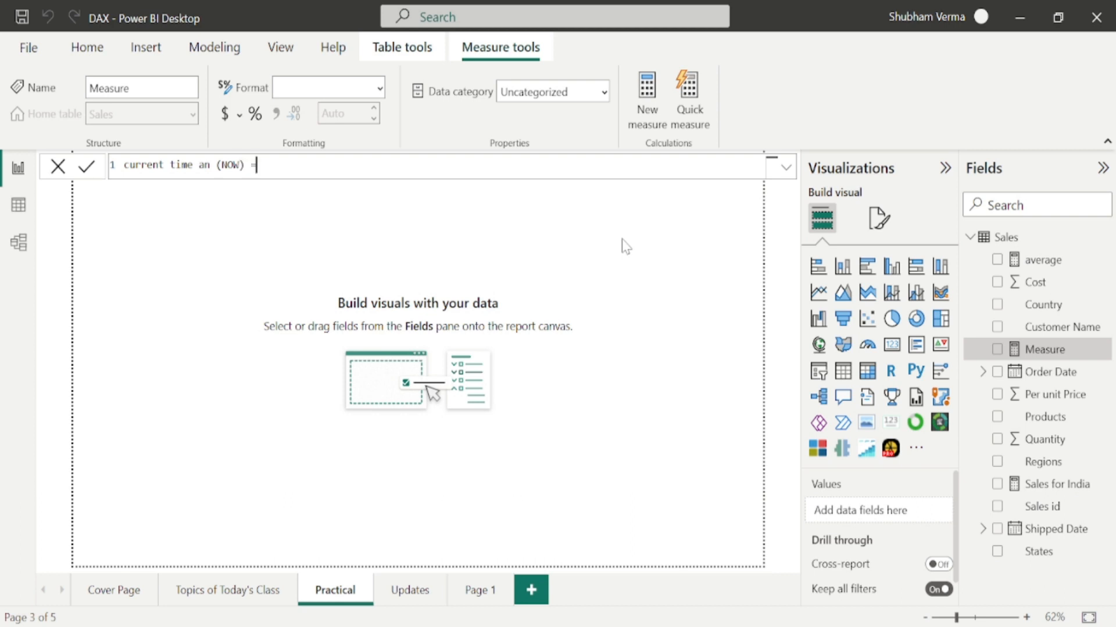
# - Define the current time measure with the formula NOW() and commit it
pyautogui.write('now')
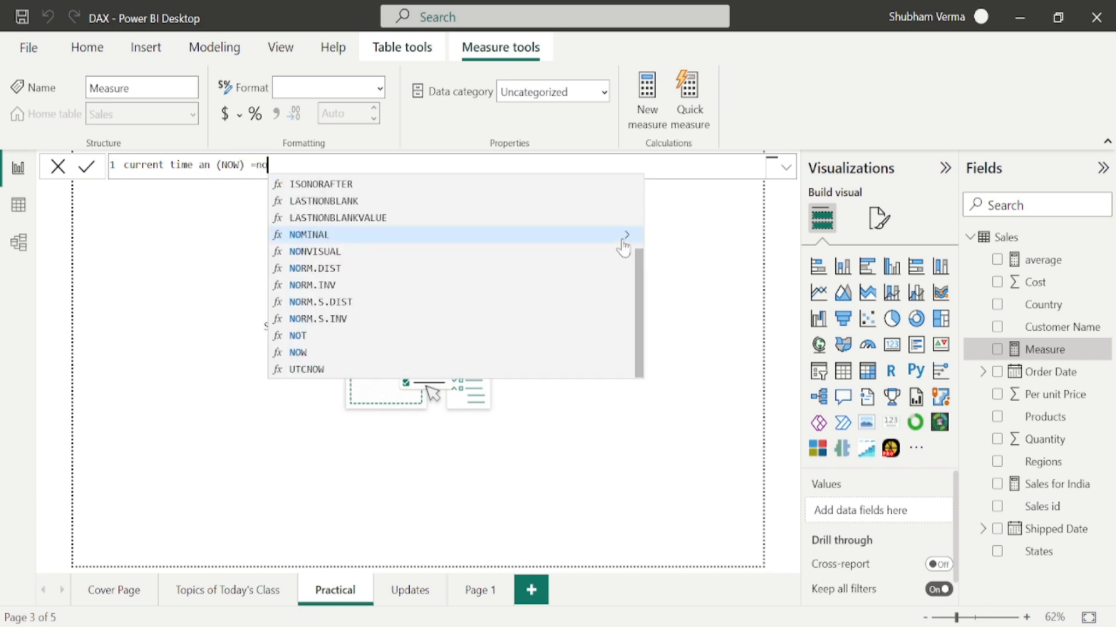
pyautogui.write('()')
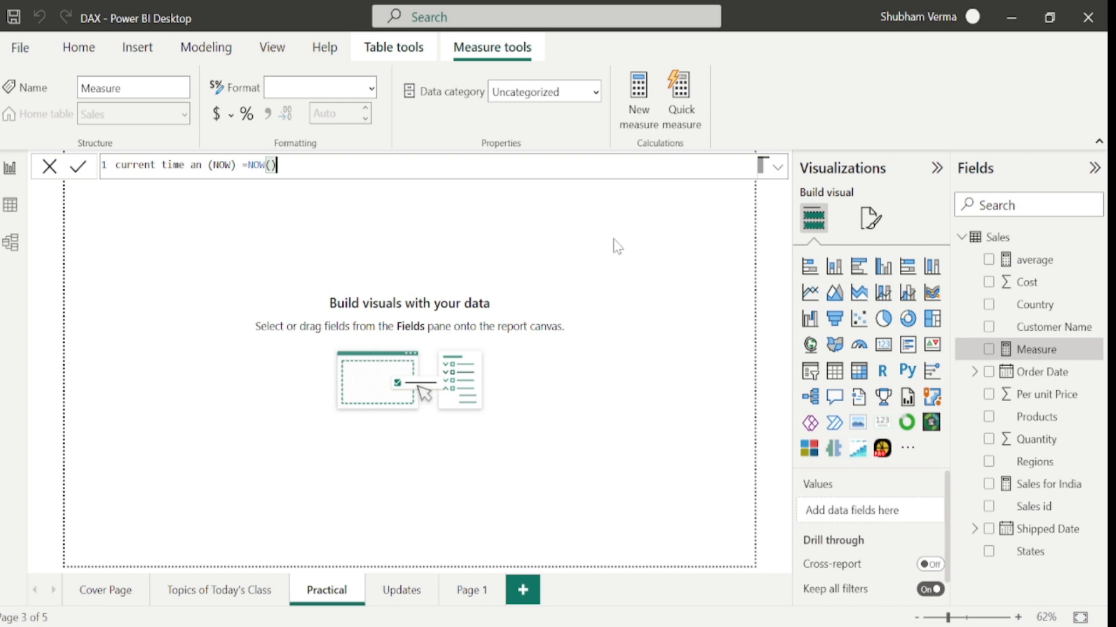
pyautogui.press('Return')
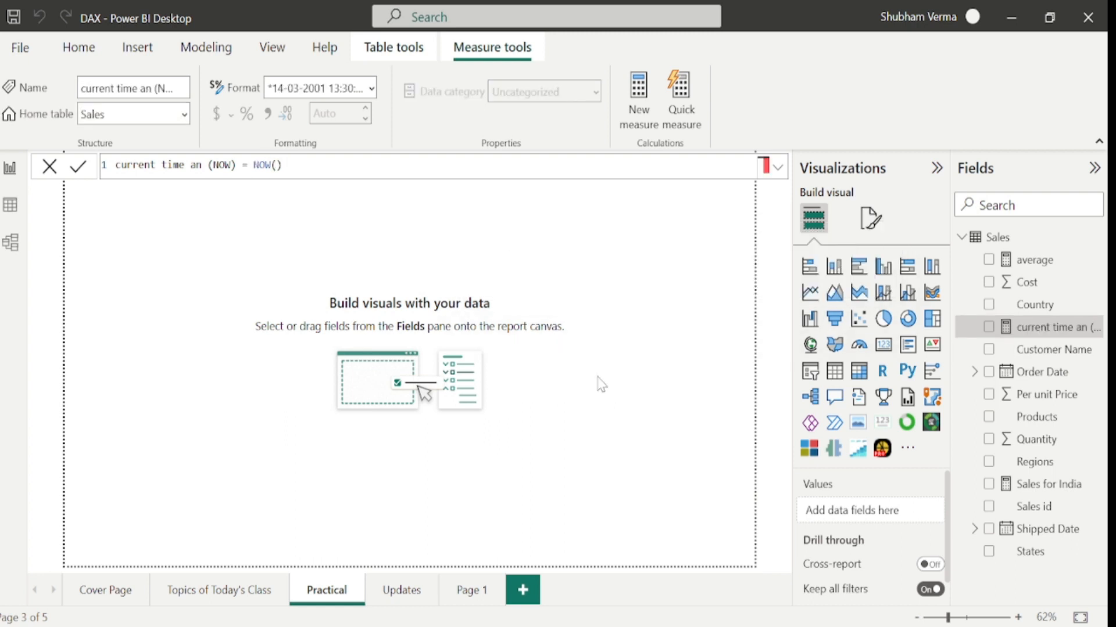
# - Add a card visual showing the current time measure and resize it wider and shorter so the full date and time fit
pyautogui.click(883, 345)
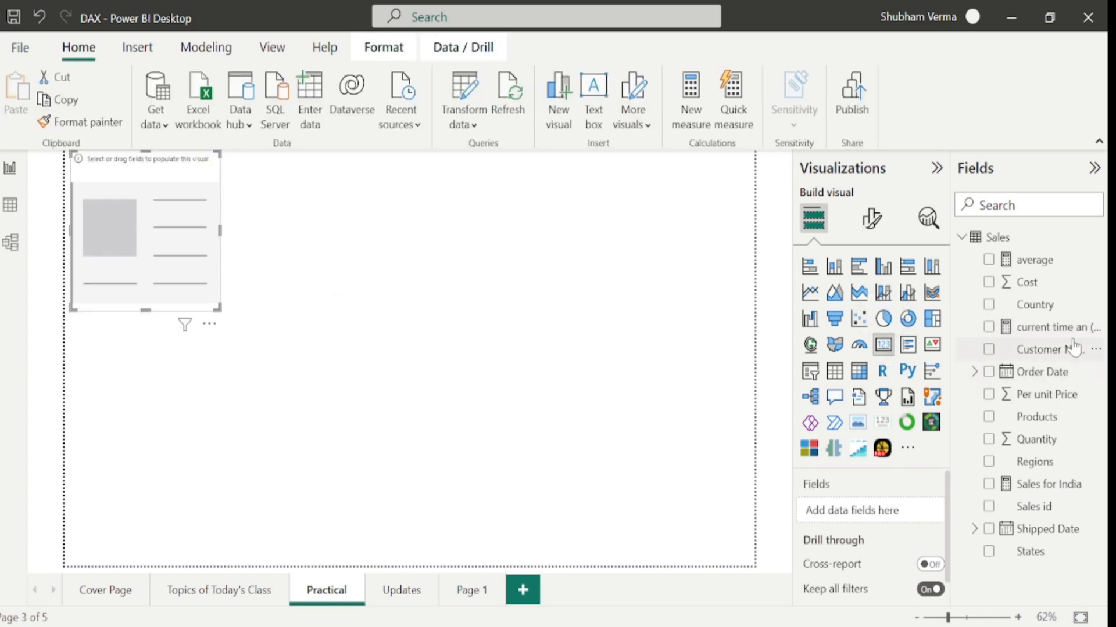
pyautogui.moveTo(1073, 337); pyautogui.dragTo(211, 268)
pyautogui.moveTo(219, 309); pyautogui.dragTo(427, 210)
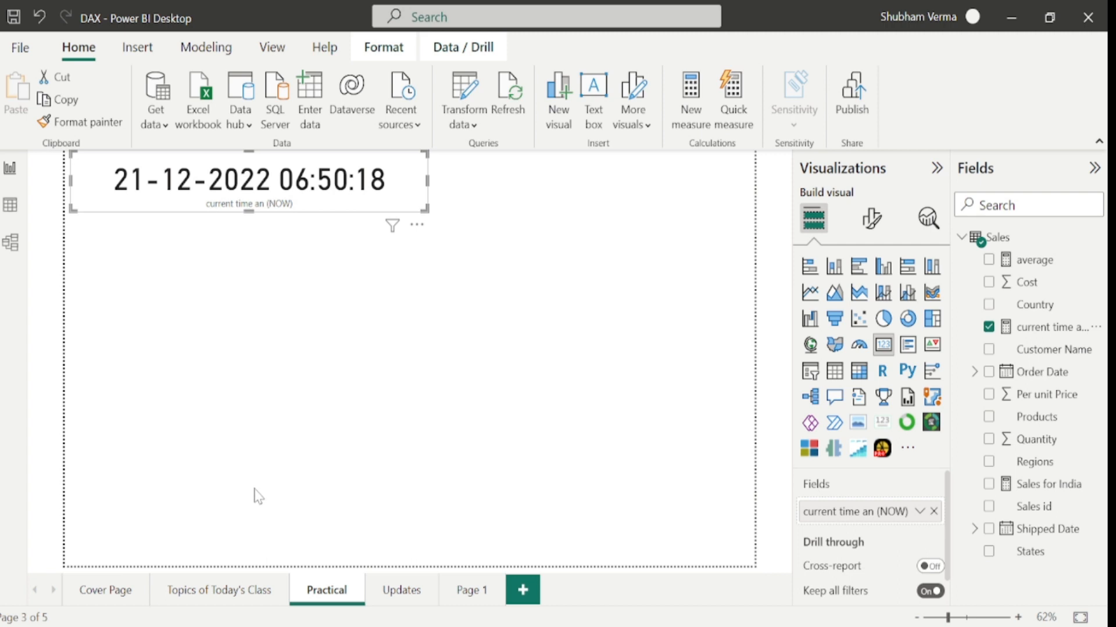
pyautogui.click(258, 497)
# - Check the Topics of Today's Class page, then create a new Sales measure named "UTC time" from the Practical page
pyautogui.click(243, 589)
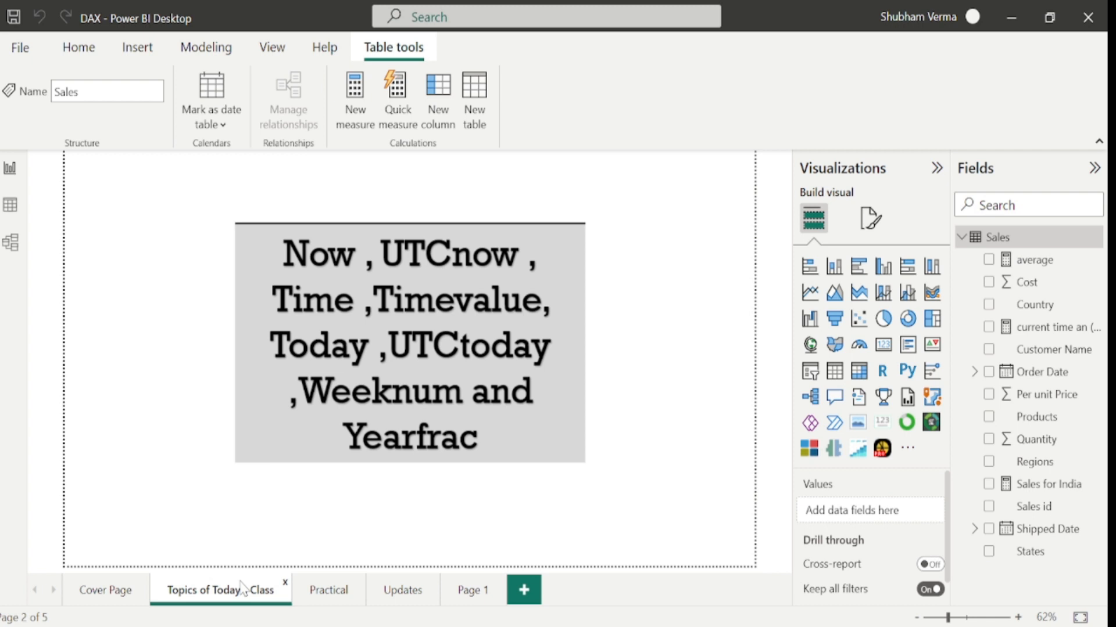
pyautogui.click(329, 590)
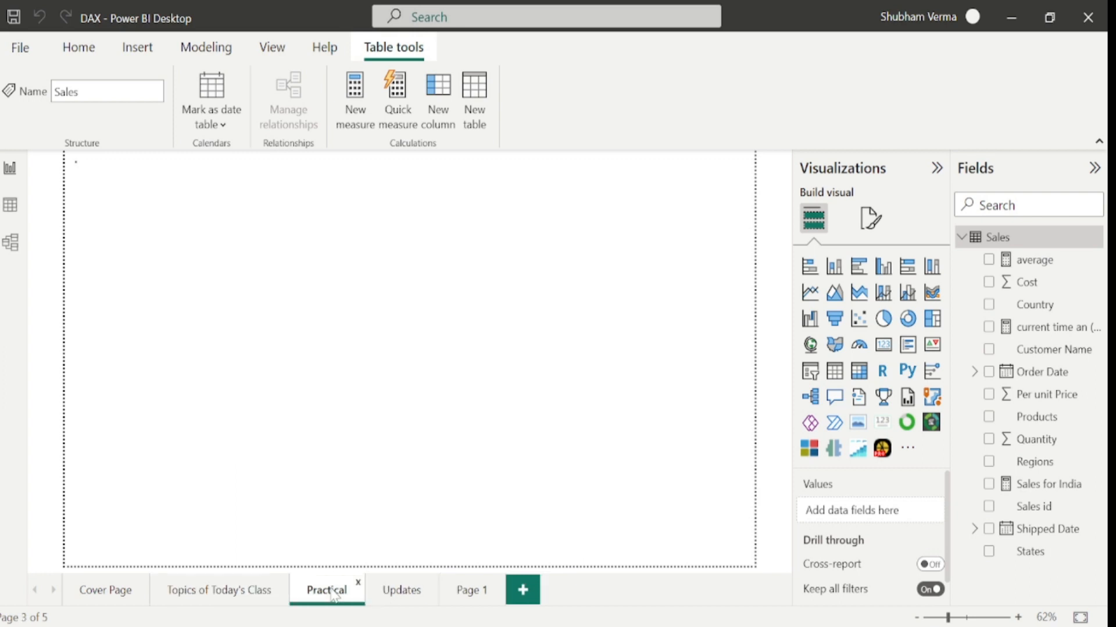
pyautogui.click(1096, 283)
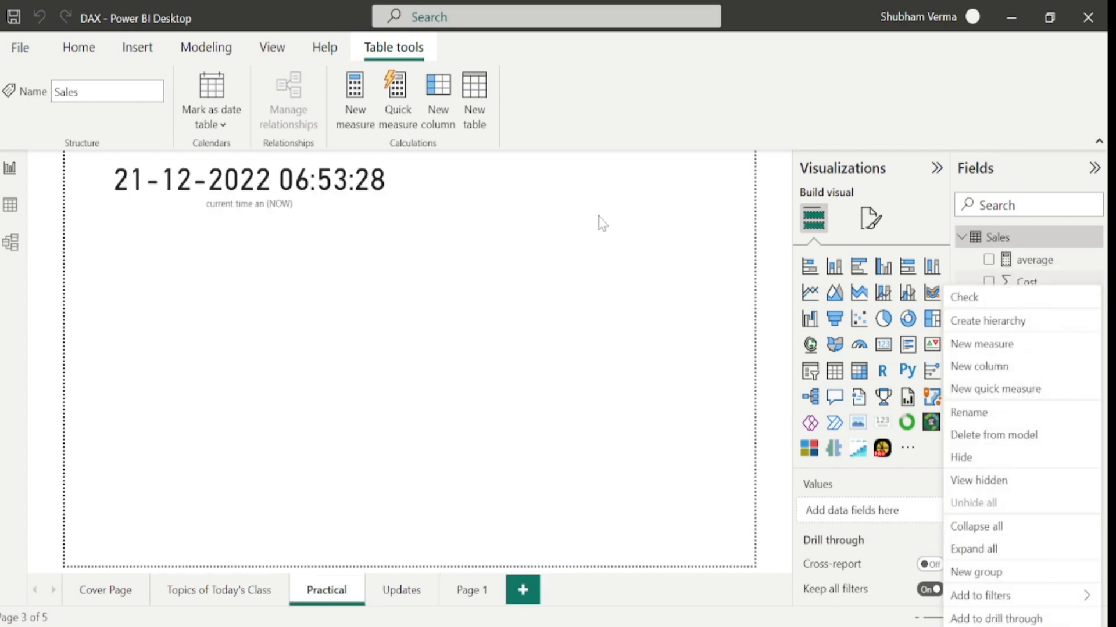
pyautogui.click(981, 344)
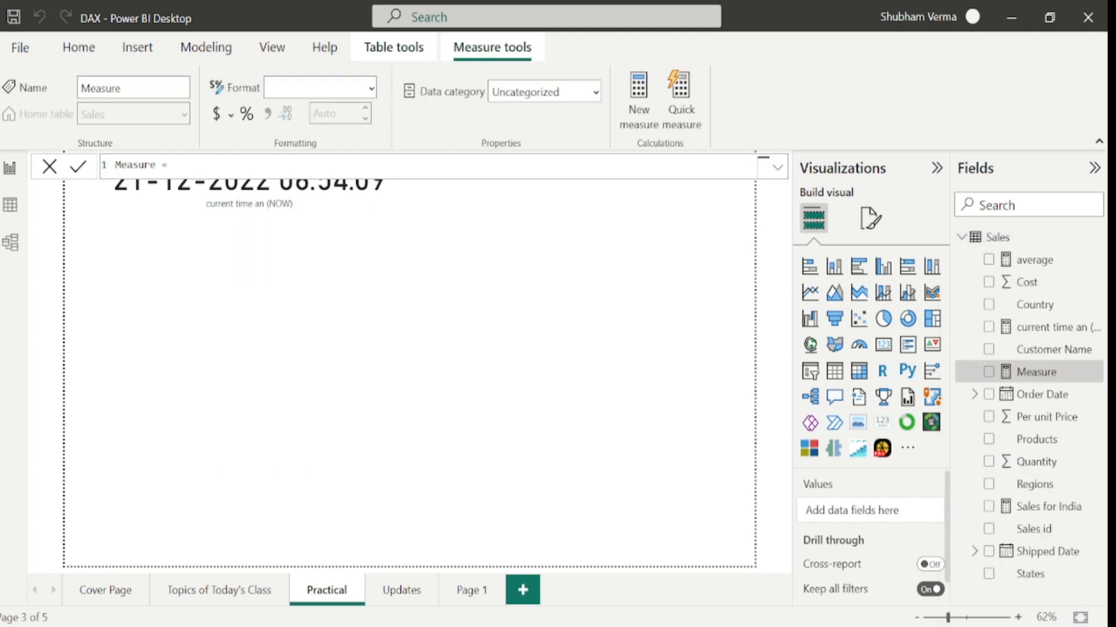
pyautogui.press('BackSpace')
pyautogui.press('BackSpace')
pyautogui.press('BackSpace')
pyautogui.press('BackSpace')
pyautogui.press('BackSpace')
pyautogui.press('BackSpace')
pyautogui.press('BackSpace')
pyautogui.write('UTC time')
# - Define the UTC time measure with the formula UTCNOW() and commit it
pyautogui.press('Right')
pyautogui.press('Right')
pyautogui.press('Right')
pyautogui.write('utcnow')
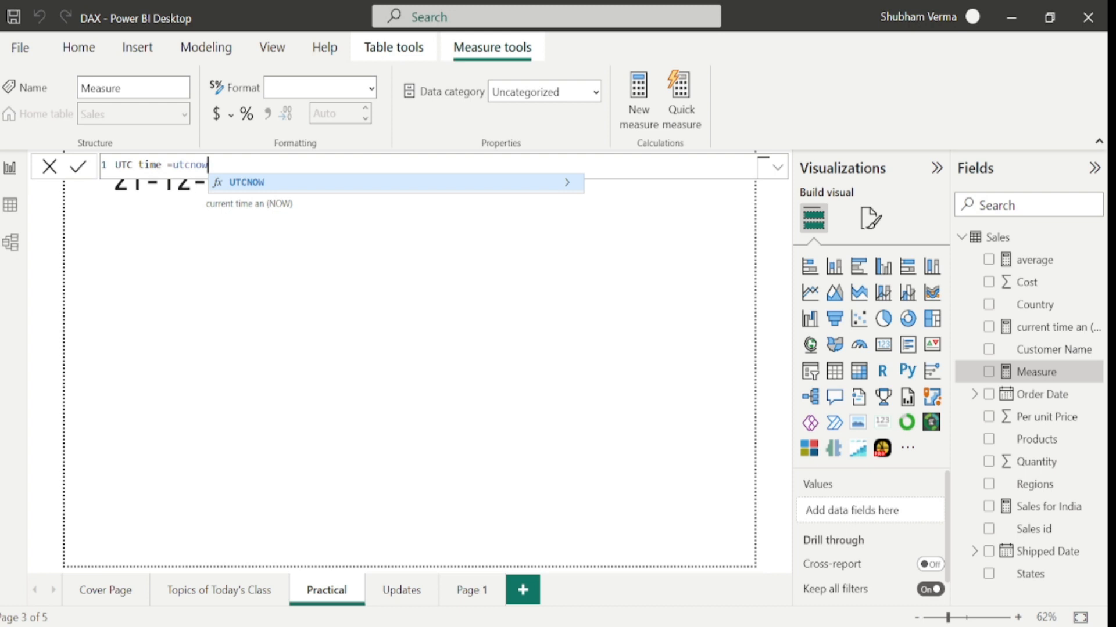
pyautogui.press('Tab')
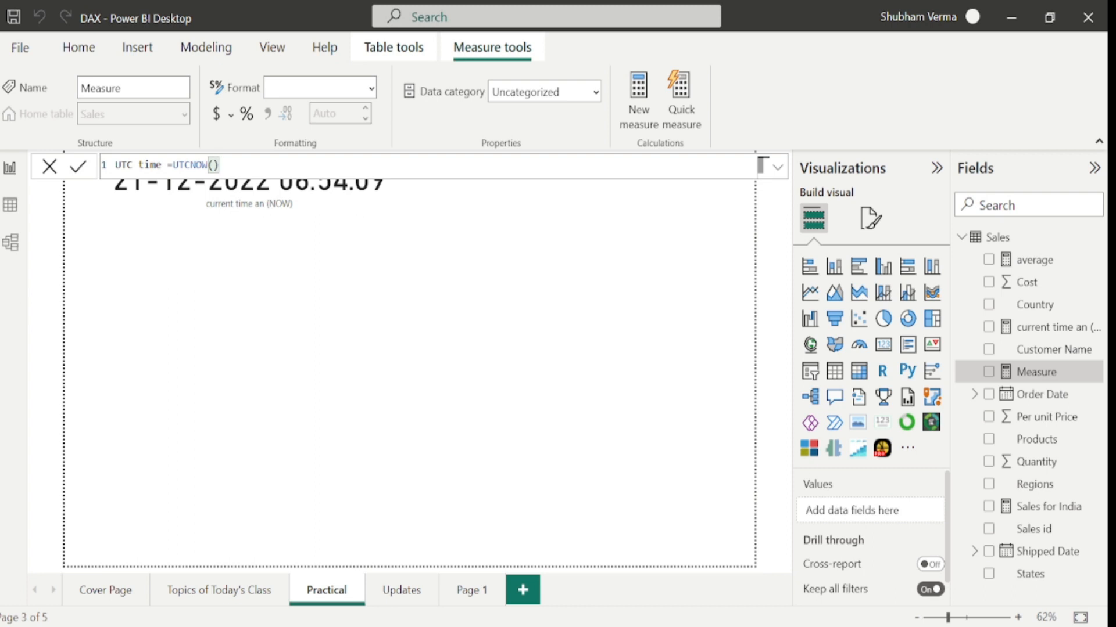
pyautogui.press('Return')
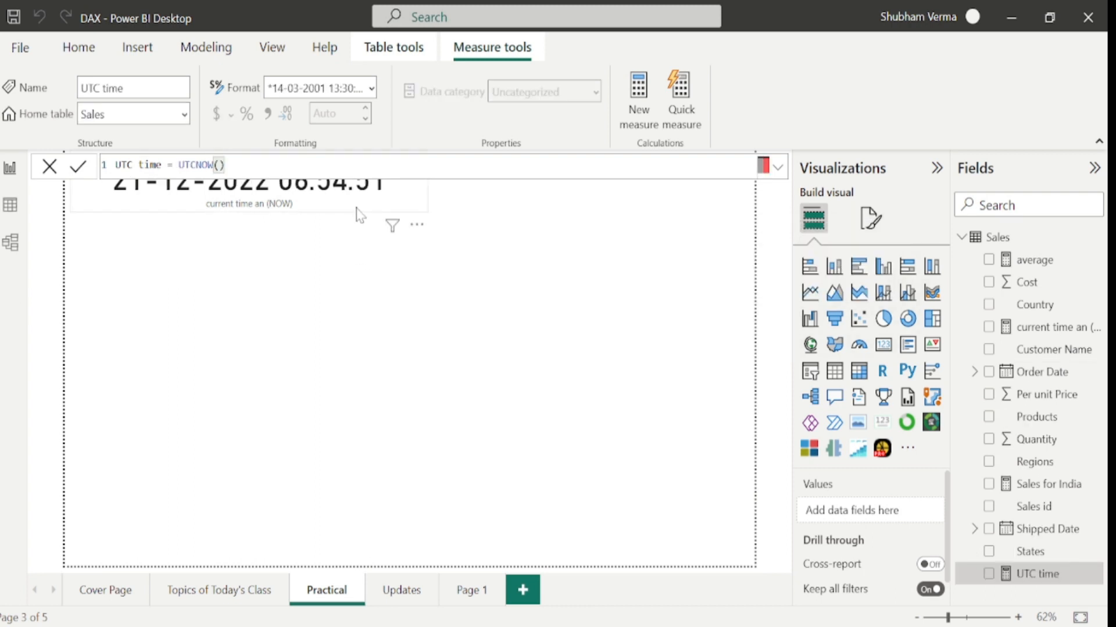
# - Duplicate the current time card and replace the copy's field with the UTC time measure
pyautogui.click(360, 214)
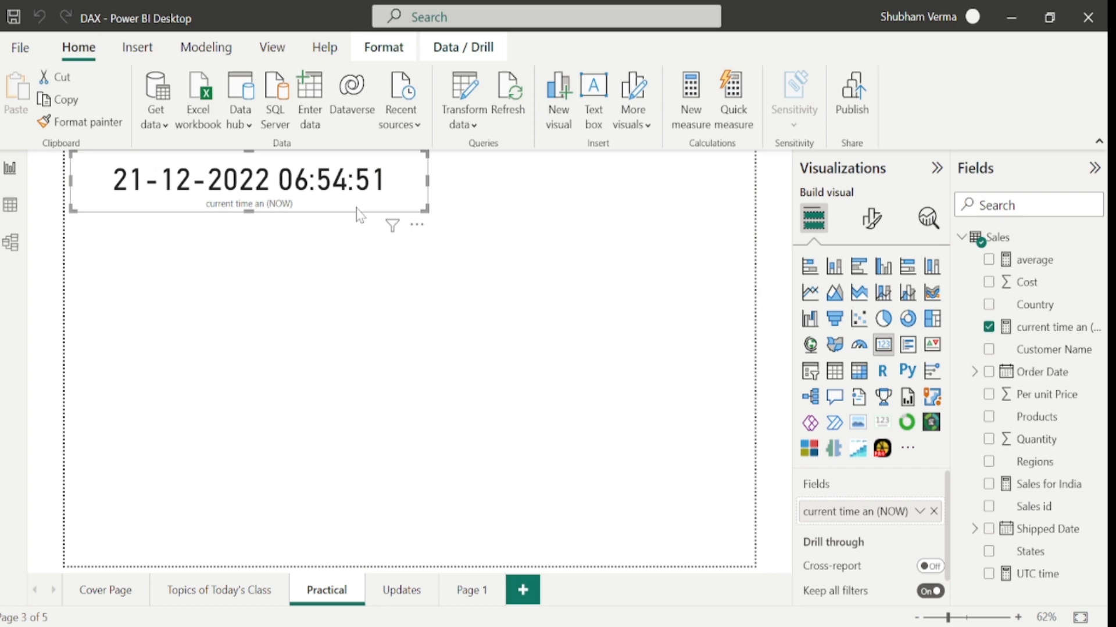
pyautogui.hotkey('ctrl', 'c')
pyautogui.hotkey('ctrl', 'v')
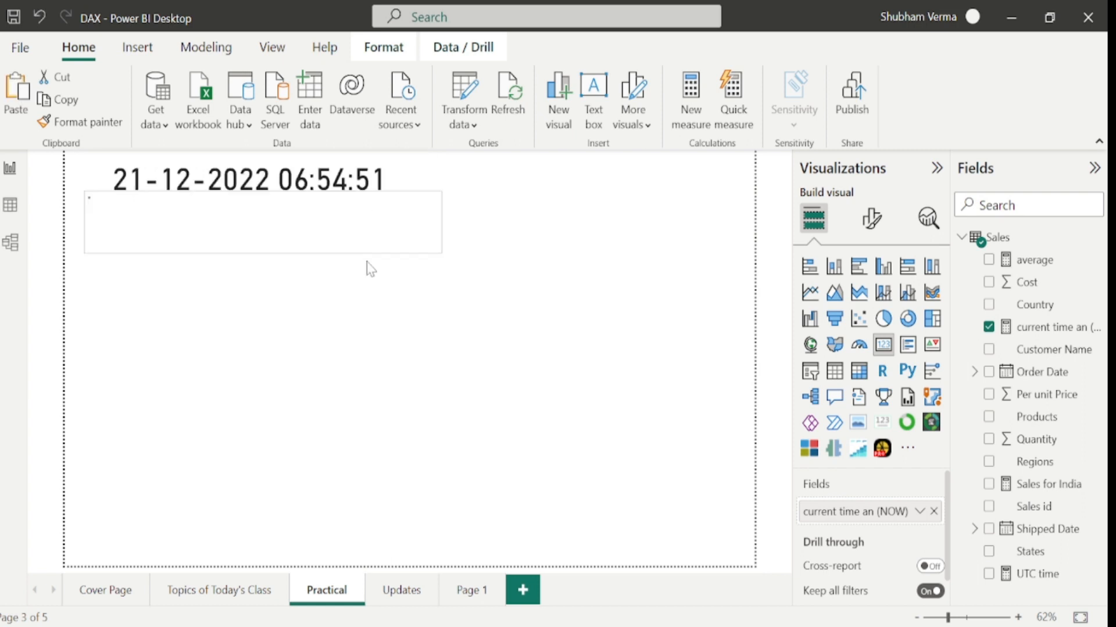
pyautogui.click(933, 512)
pyautogui.moveTo(1057, 583); pyautogui.dragTo(877, 512)
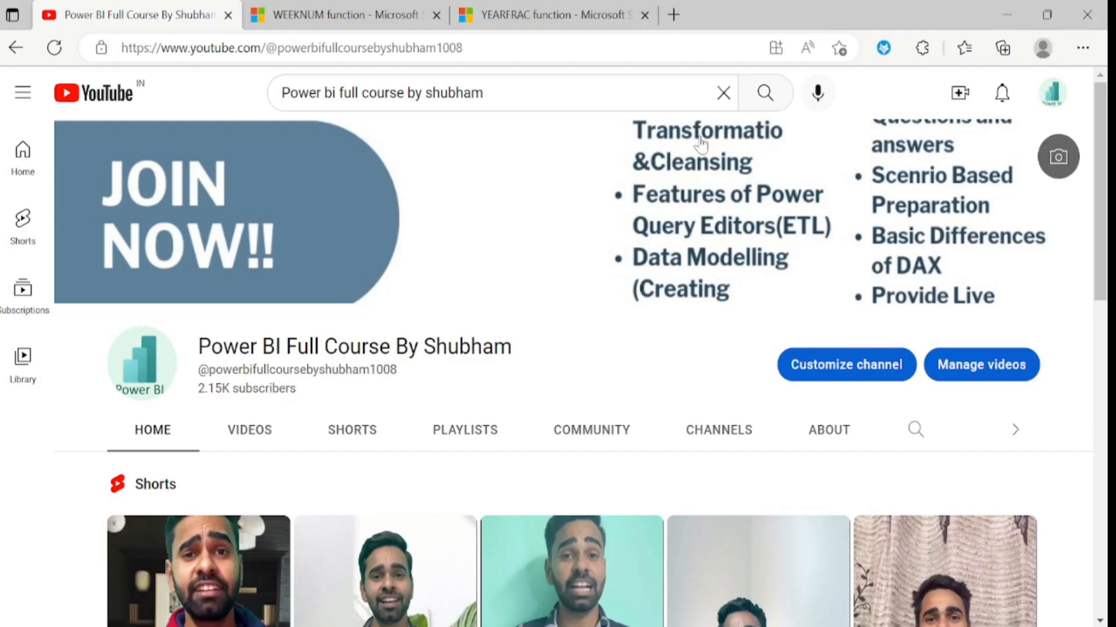
# - Search the web for "utc time zone" in a new browser tab, then return to the Practical page in Power BI Desktop
pyautogui.click(673, 14)
pyautogui.write('utc ')
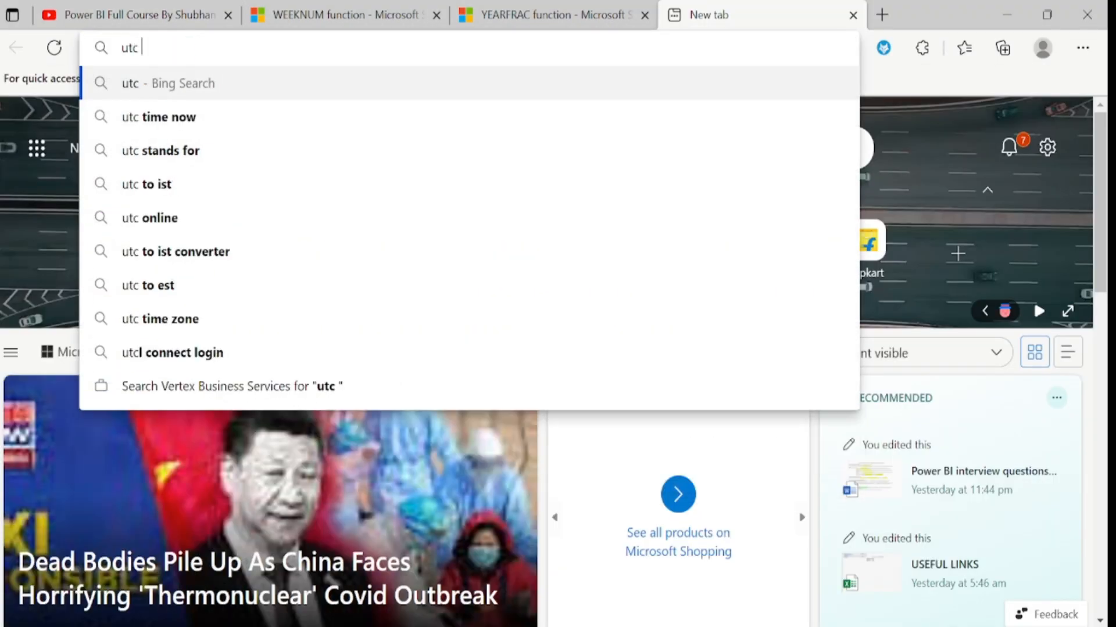
pyautogui.write('time zone')
pyautogui.press('Return')
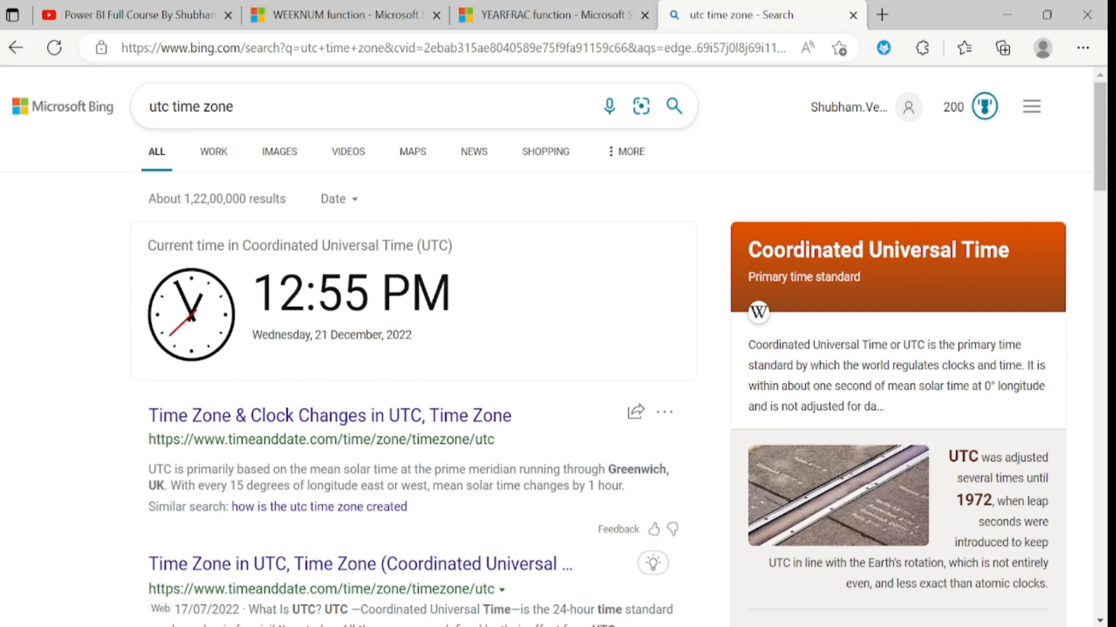
pyautogui.hotkey('alt', 'Tab')
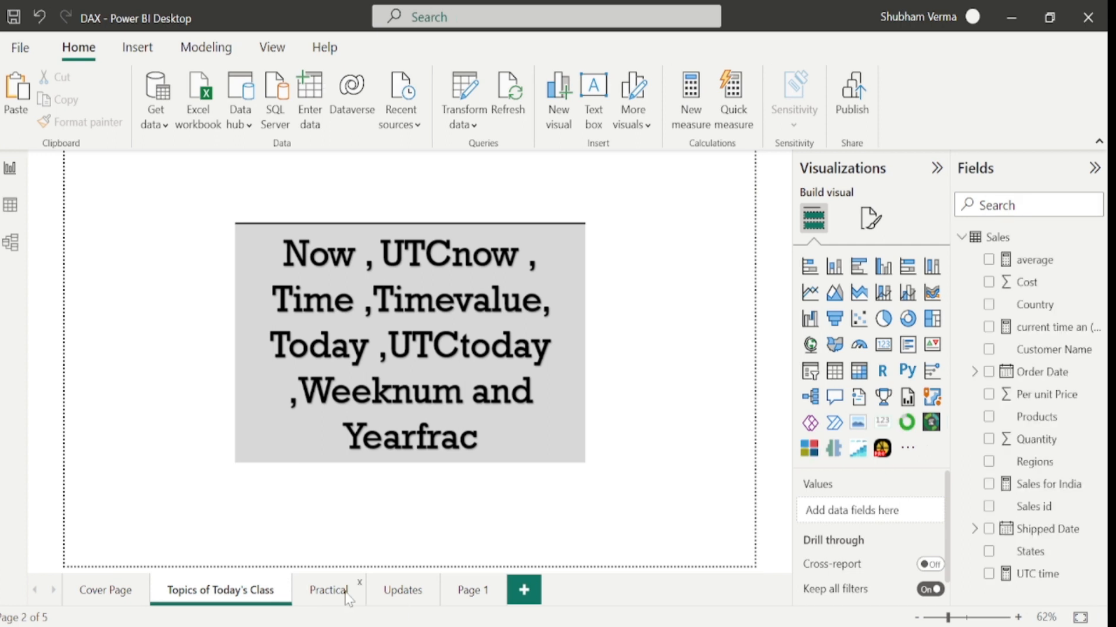
pyautogui.click(349, 594)
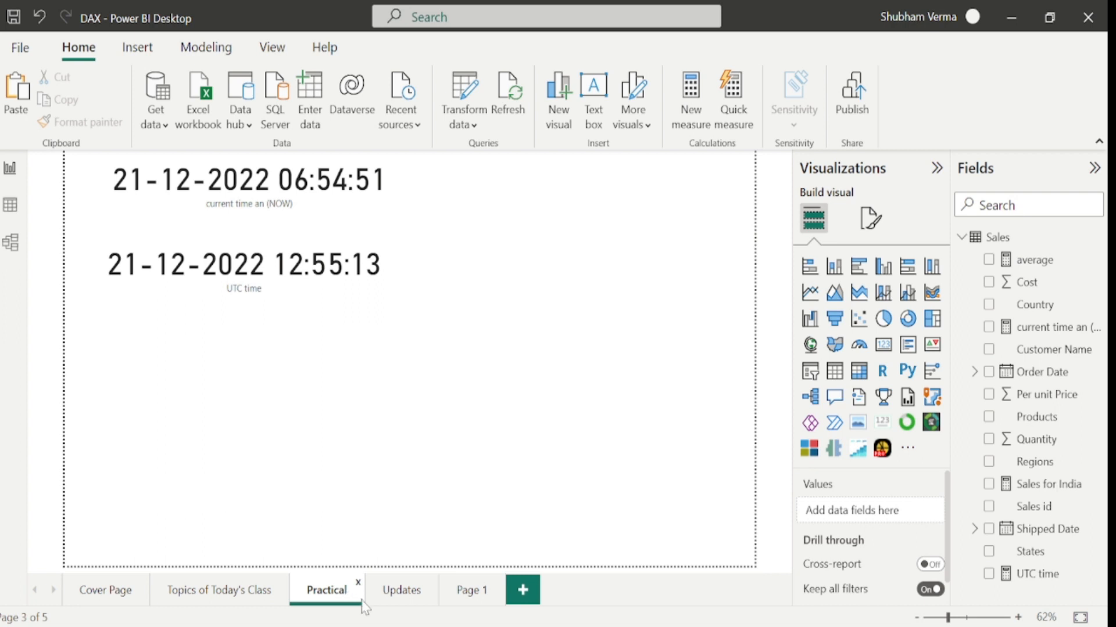
# - Create another new measure in the Sales table and name it "time"
pyautogui.click(1096, 304)
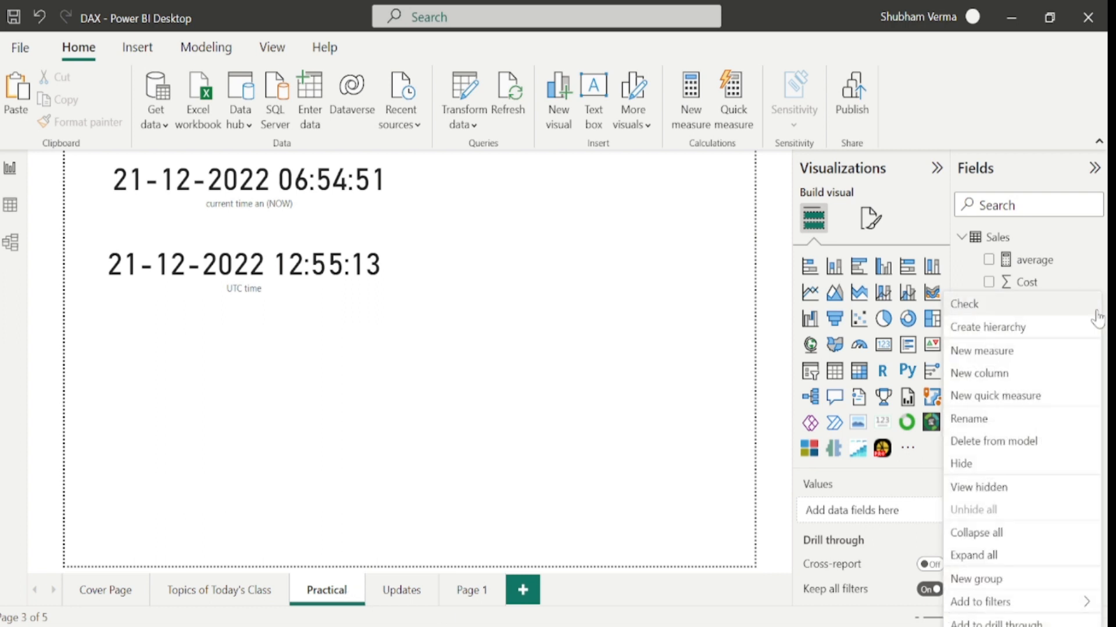
pyautogui.click(948, 351)
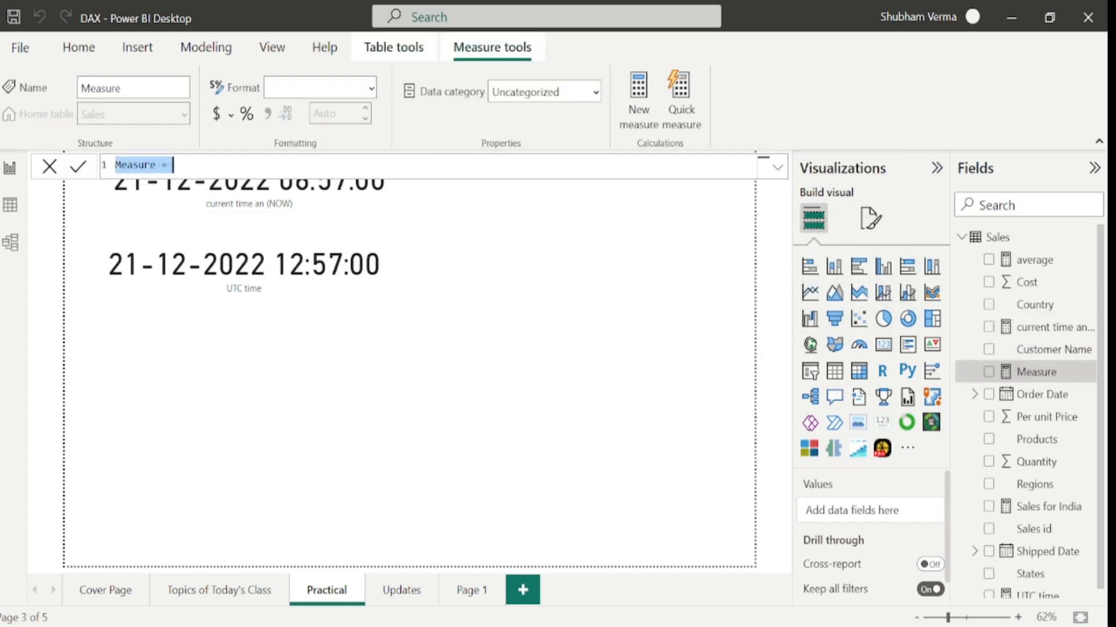
pyautogui.press('BackSpace')
pyautogui.press('BackSpace')
pyautogui.press('BackSpace')
pyautogui.press('BackSpace')
pyautogui.press('BackSpace')
pyautogui.press('BackSpace')
pyautogui.press('BackSpace')
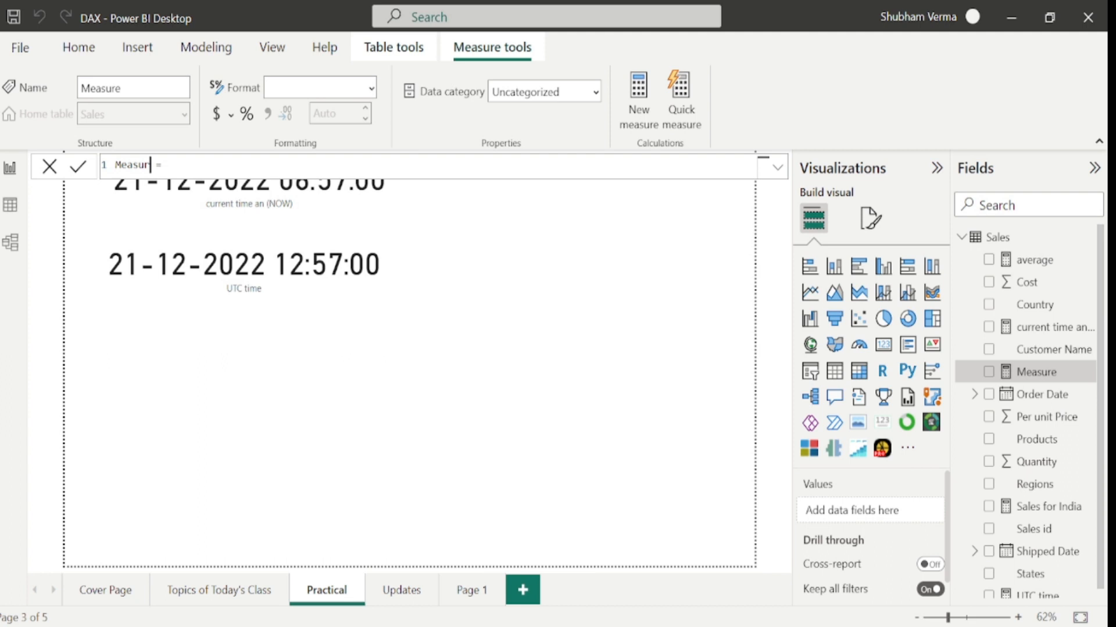
pyautogui.write('time')
# - Define the time measure as TIME(6,20,30) and commit it
pyautogui.press('Right')
pyautogui.press('Right')
pyautogui.write('tim')
pyautogui.press('Tab')
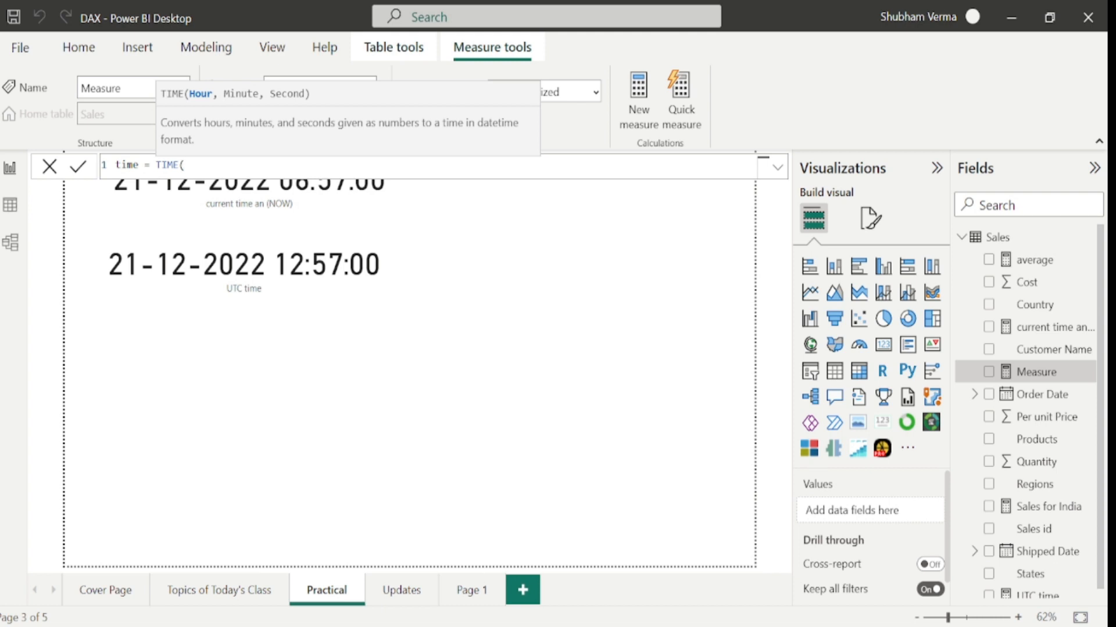
pyautogui.write('6,20,30)')
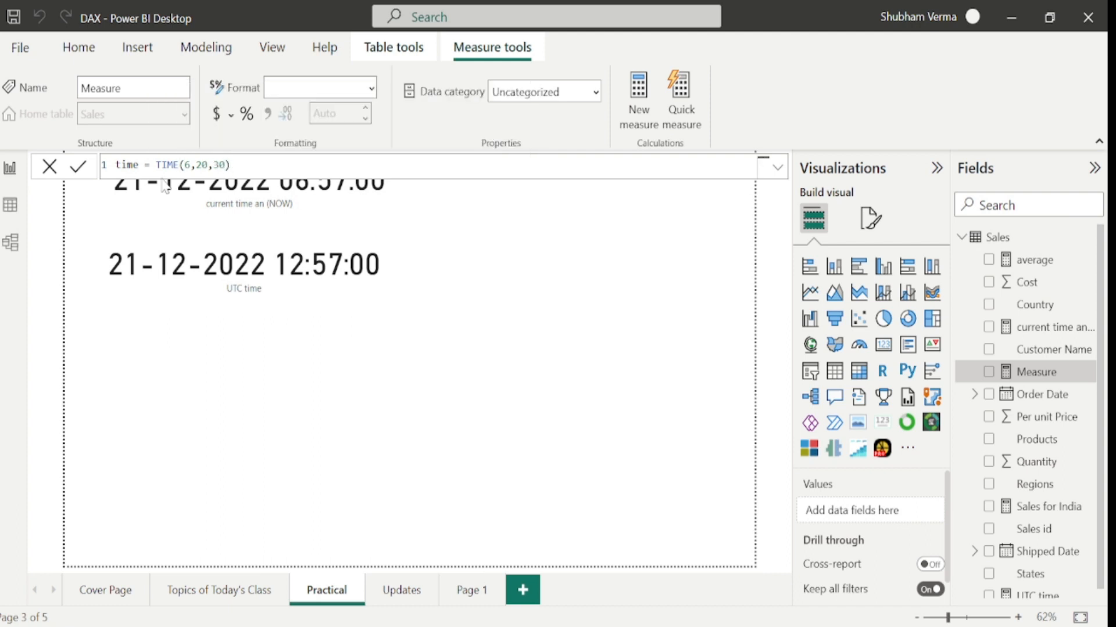
pyautogui.press('Return')
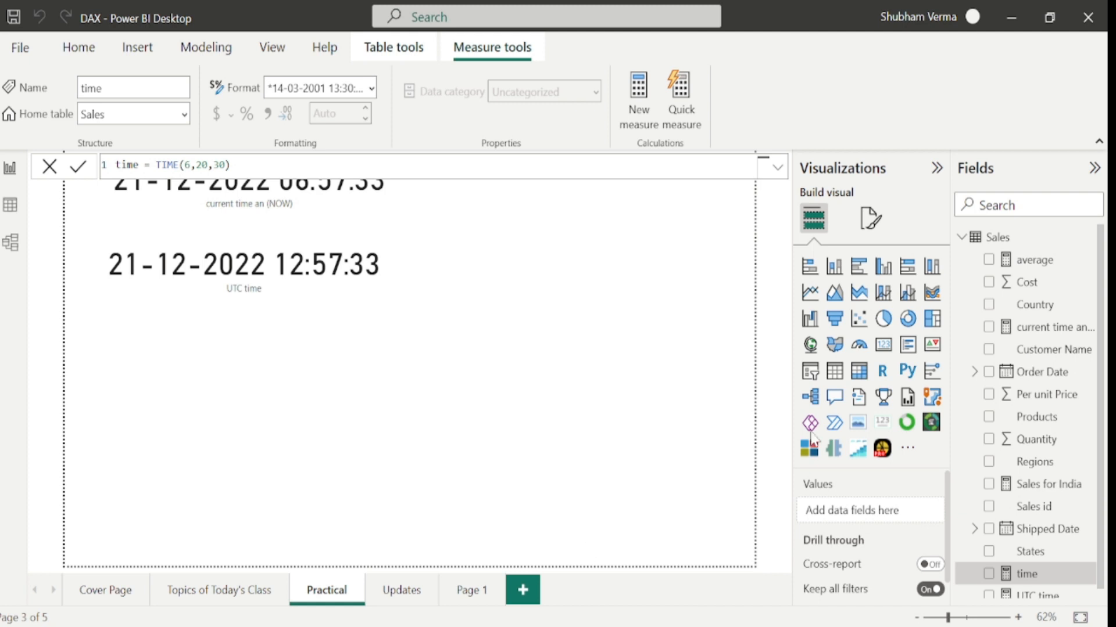
# - Add a card for the time measure beside the current time card and widen it to fit the full date and time
pyautogui.click(883, 346)
pyautogui.moveTo(423, 387); pyautogui.dragTo(597, 205)
pyautogui.scroll(-1, 1058, 517)
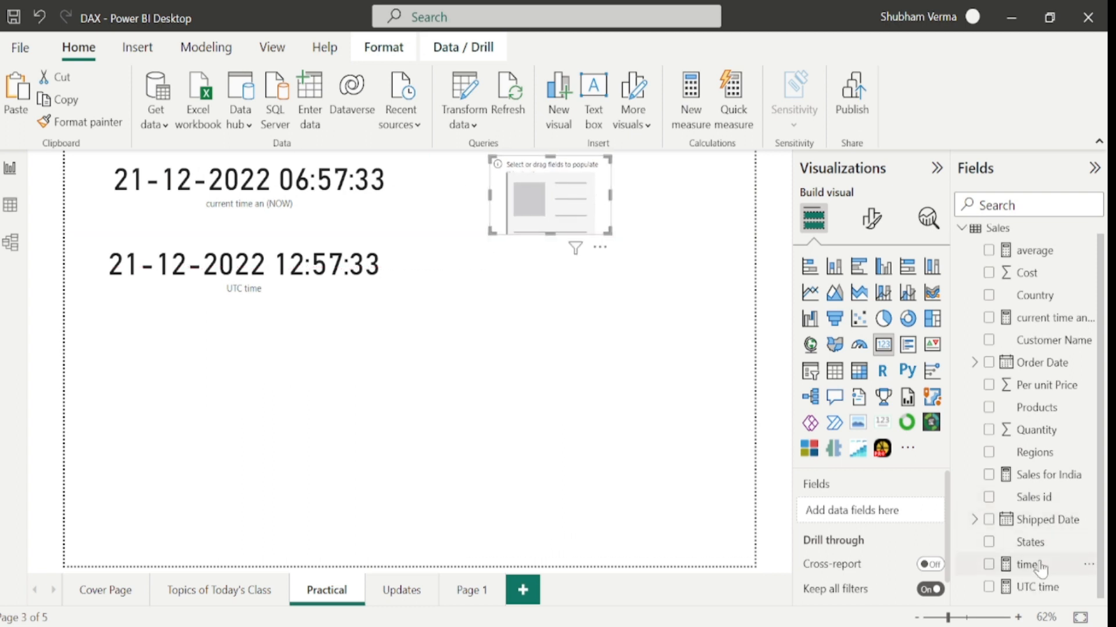
pyautogui.moveTo(1040, 570); pyautogui.dragTo(730, 200)
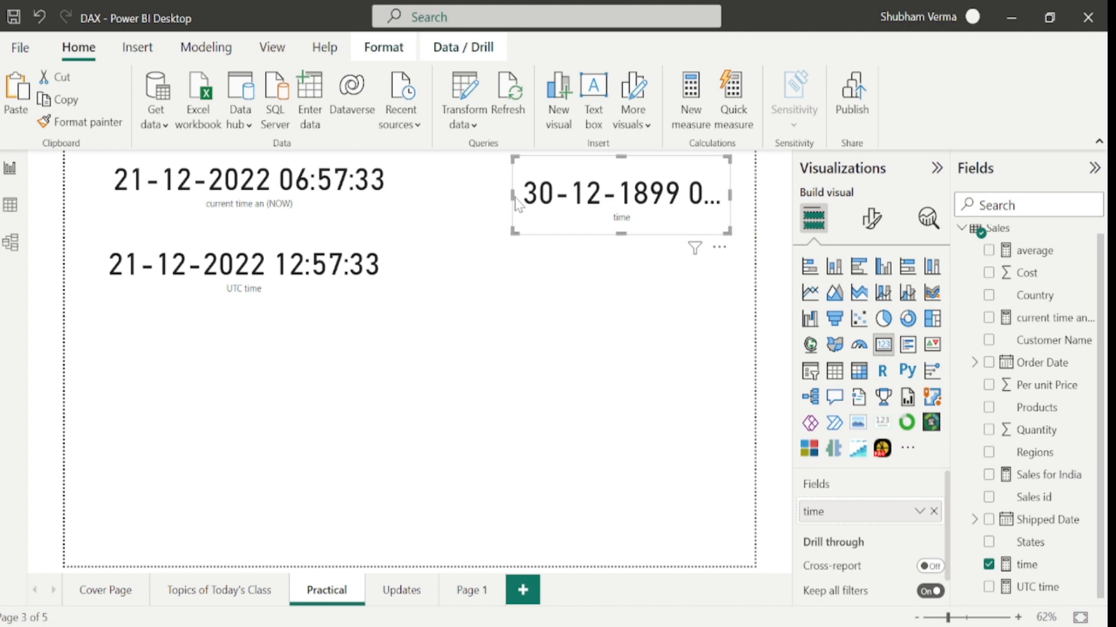
pyautogui.moveTo(512, 196); pyautogui.dragTo(411, 196)
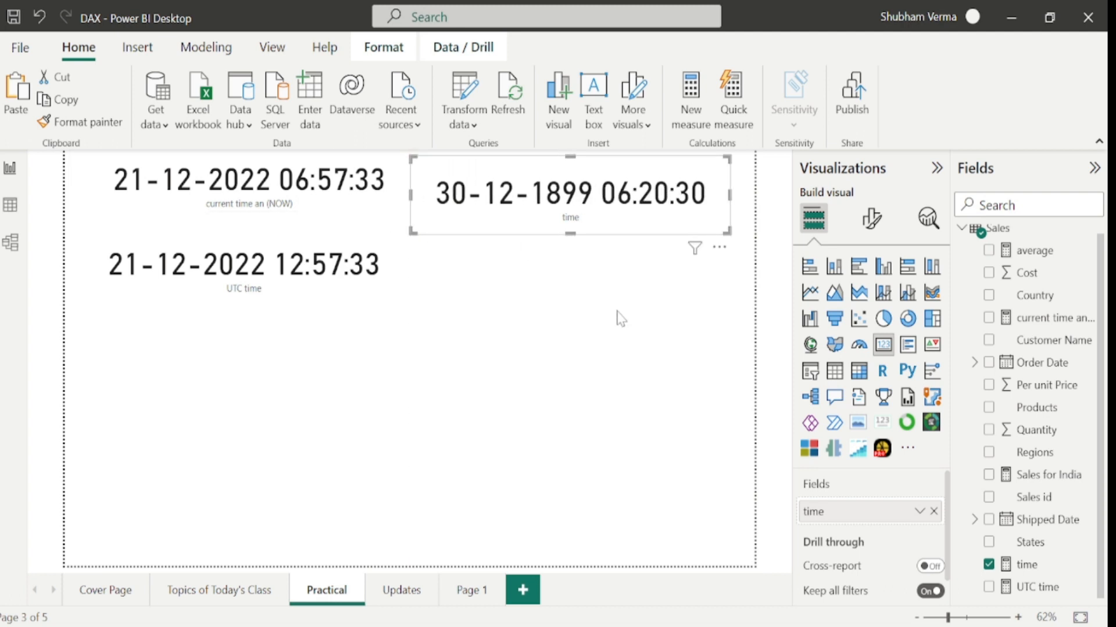
pyautogui.click(652, 327)
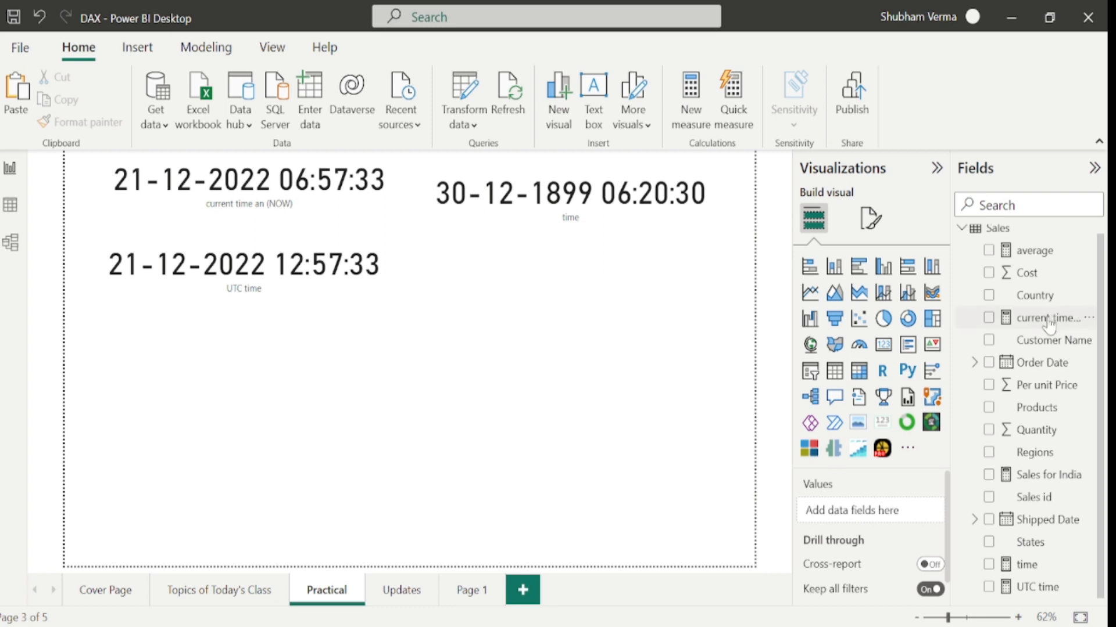
# - Create a new measure in the Sales table as timevalue = TIMEVALUE("06:20:35") and commit it
pyautogui.rightClick(1086, 318)
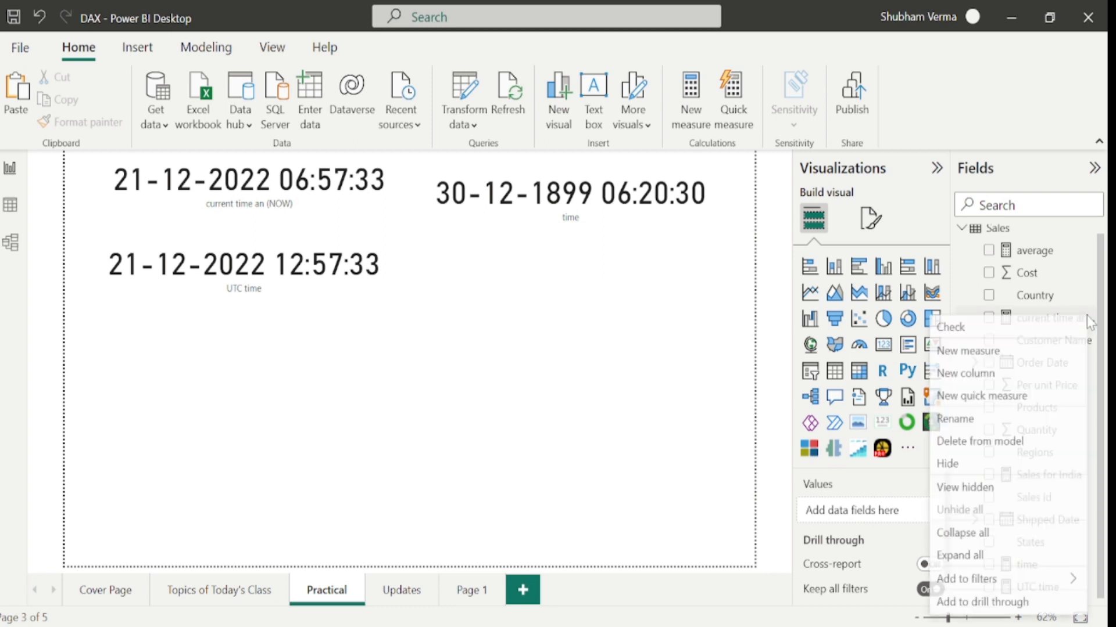
pyautogui.click(979, 354)
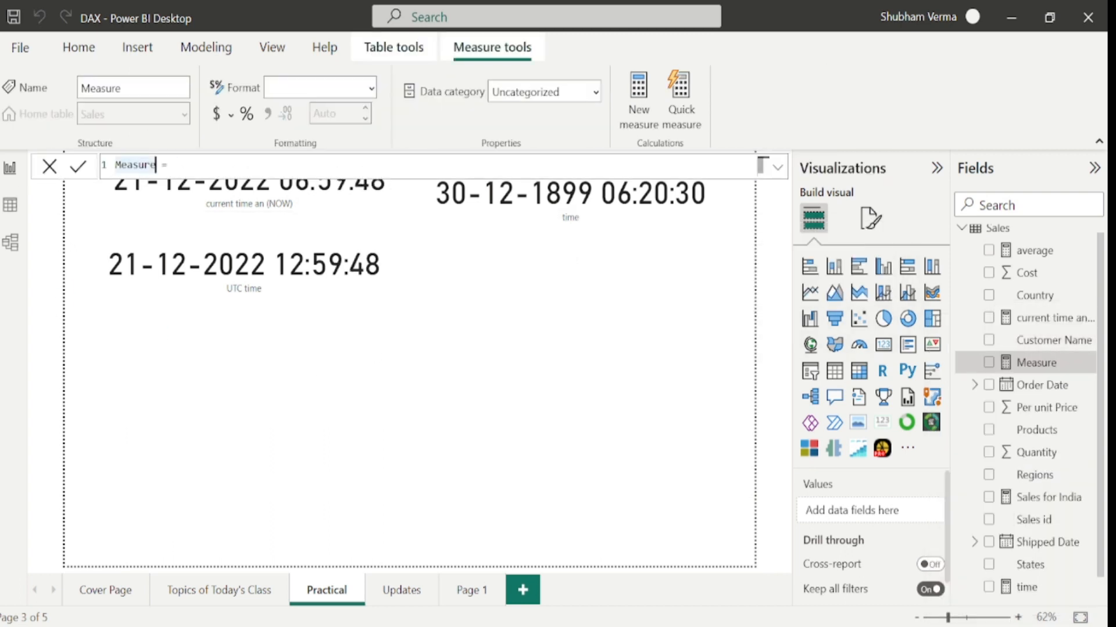
pyautogui.write('timevalue =')
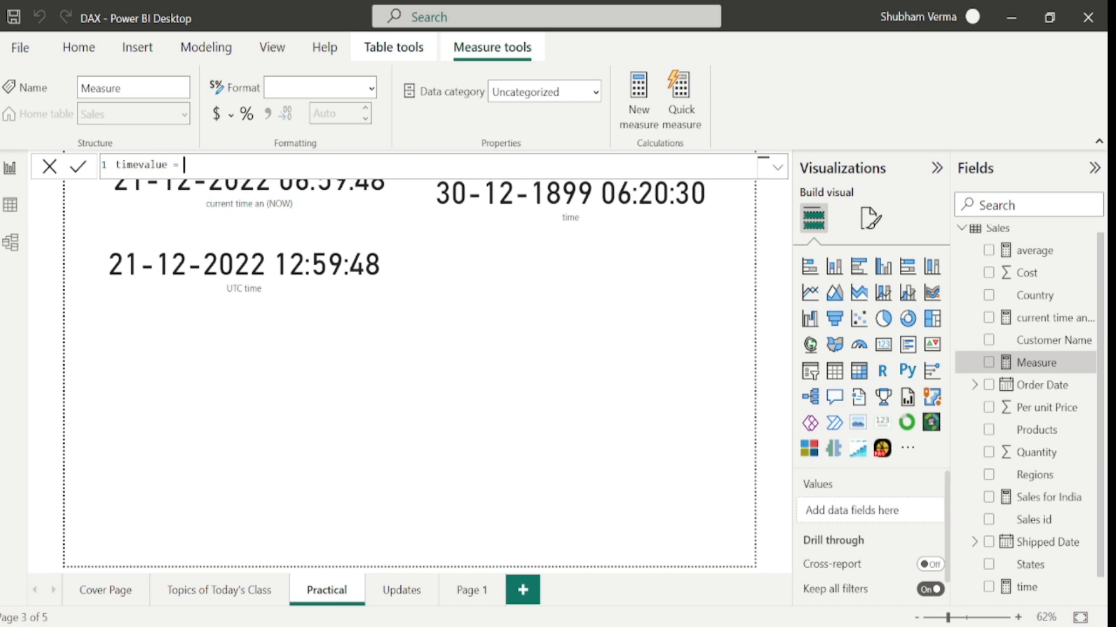
pyautogui.write(' timevalue')
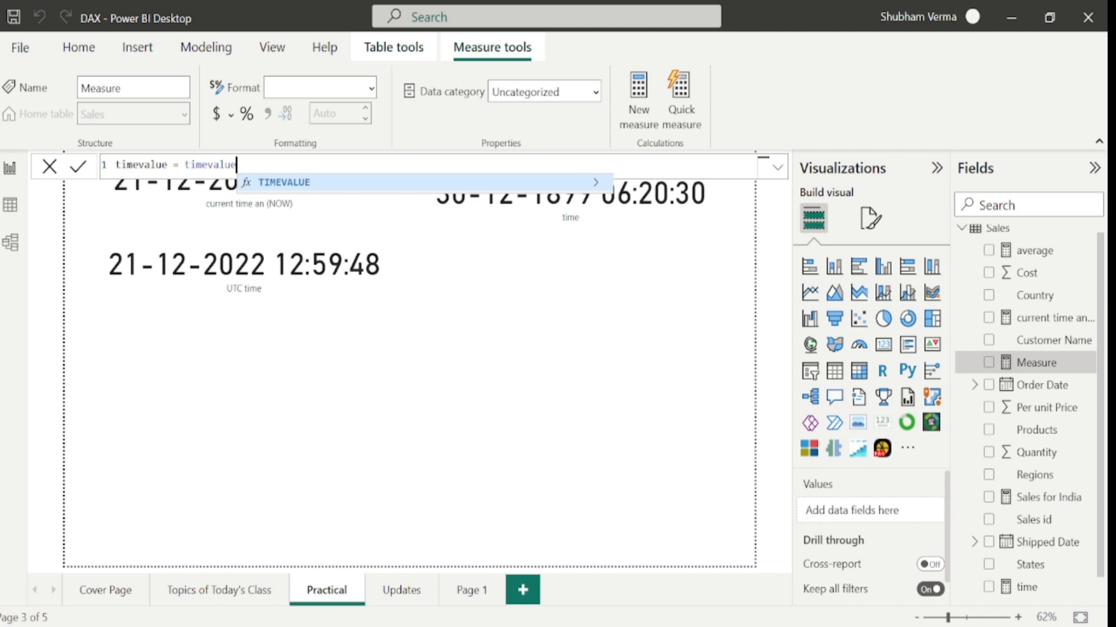
pyautogui.press('Tab')
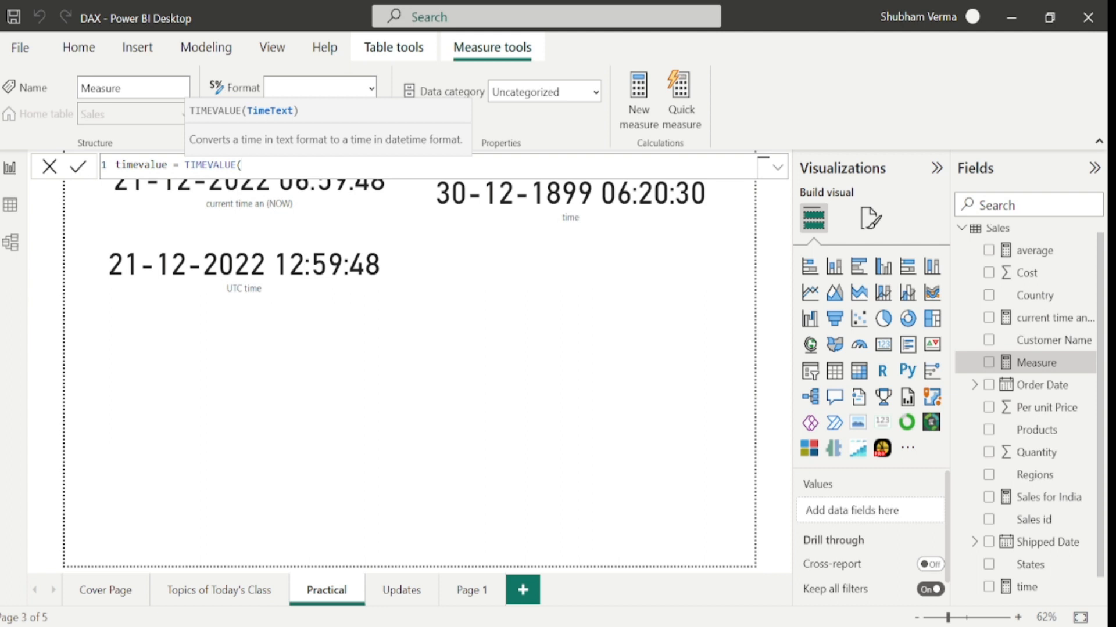
pyautogui.write('"06:')
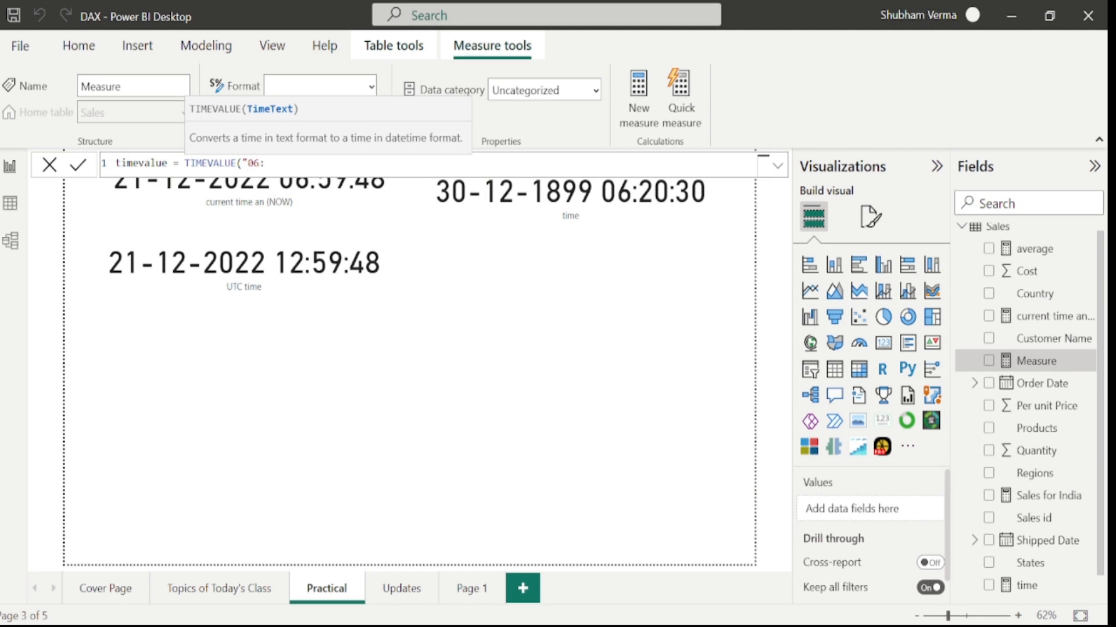
pyautogui.write('20:35")')
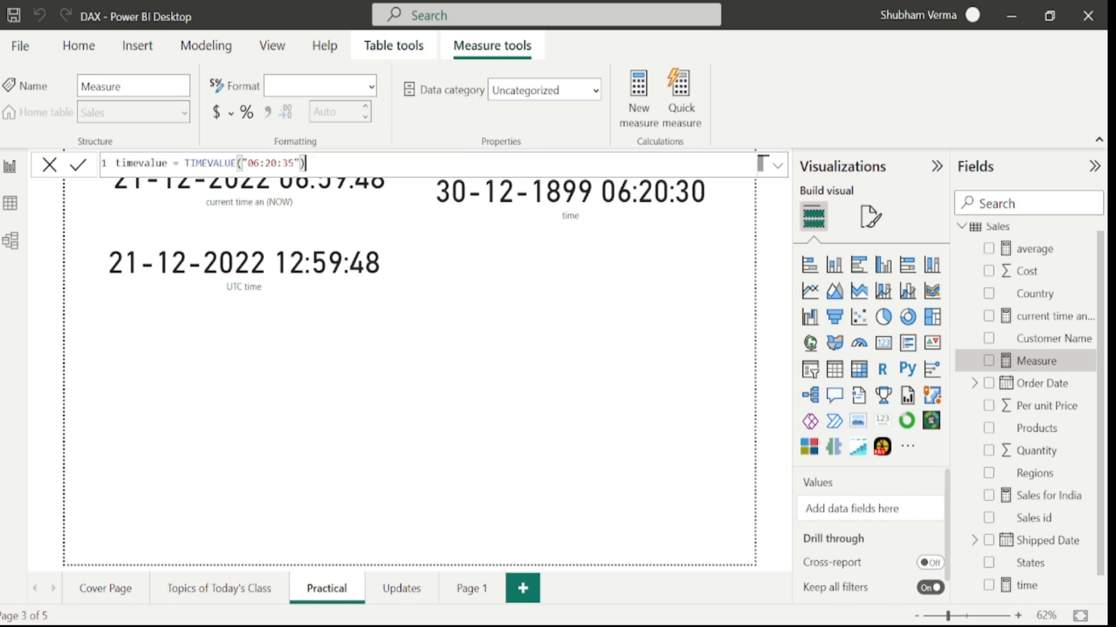
pyautogui.click(463, 289)
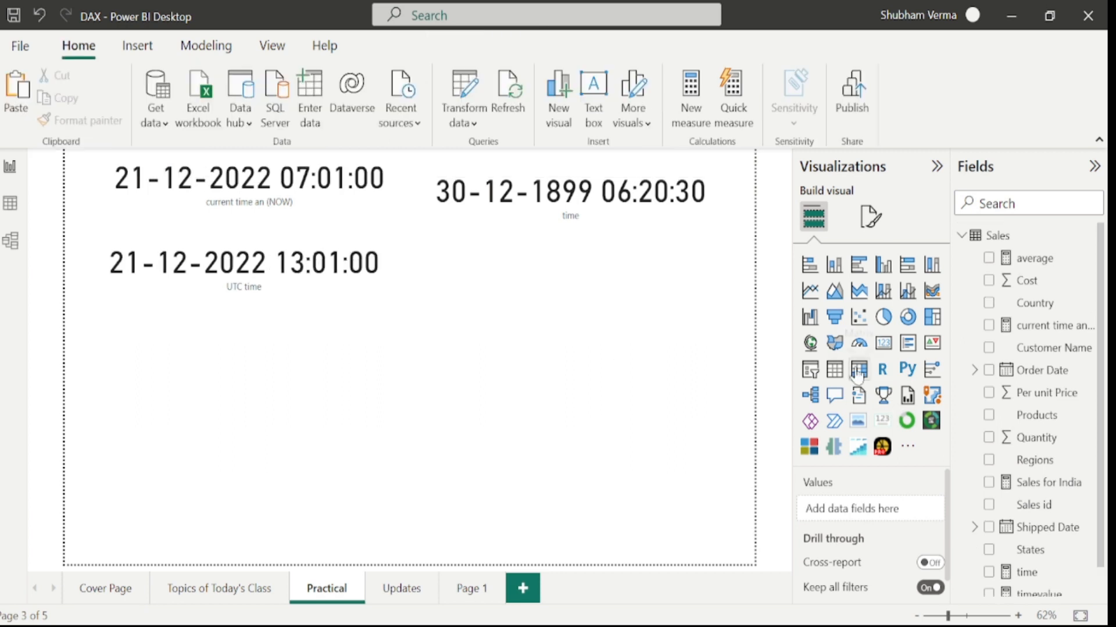
# - Add a card visual below the UTC time card and fill it with the timevalue measure
pyautogui.click(883, 344)
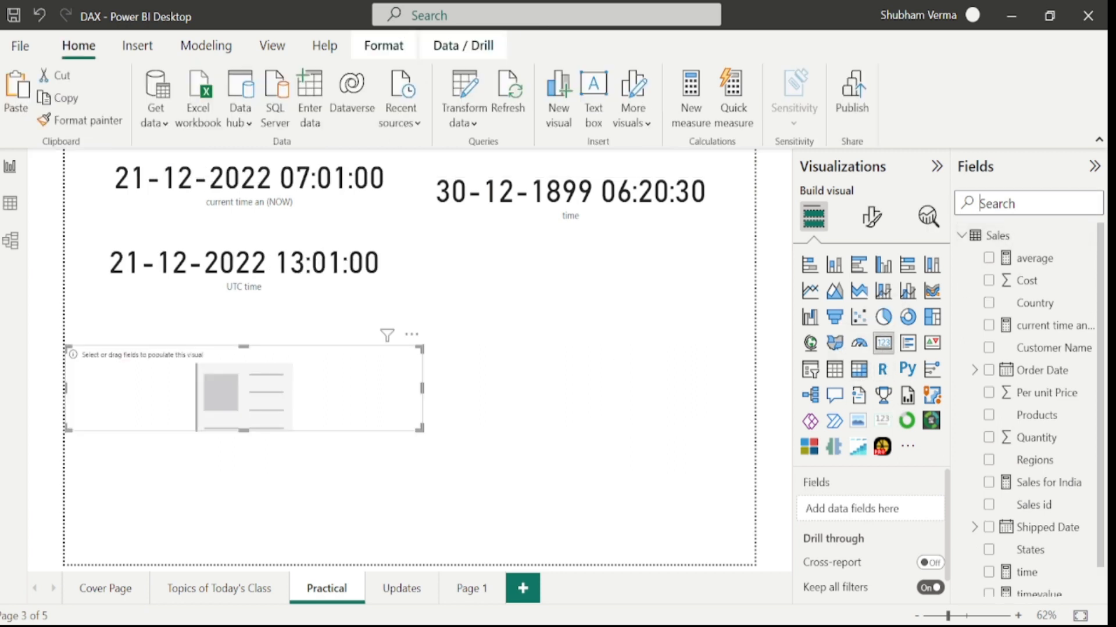
pyautogui.write('time')
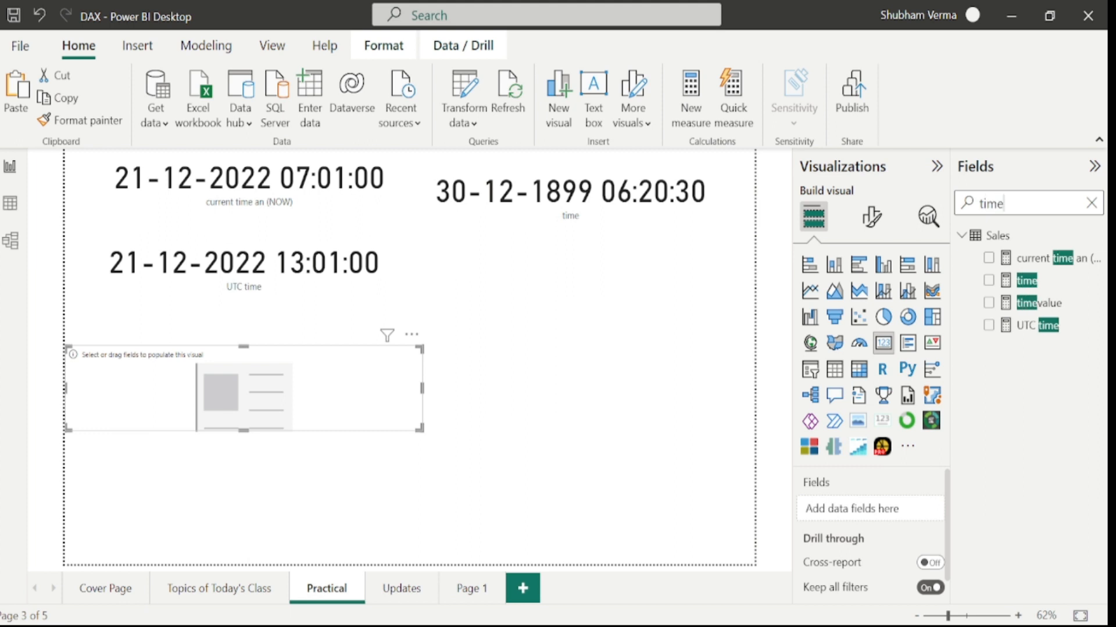
pyautogui.moveTo(1040, 303); pyautogui.dragTo(316, 375)
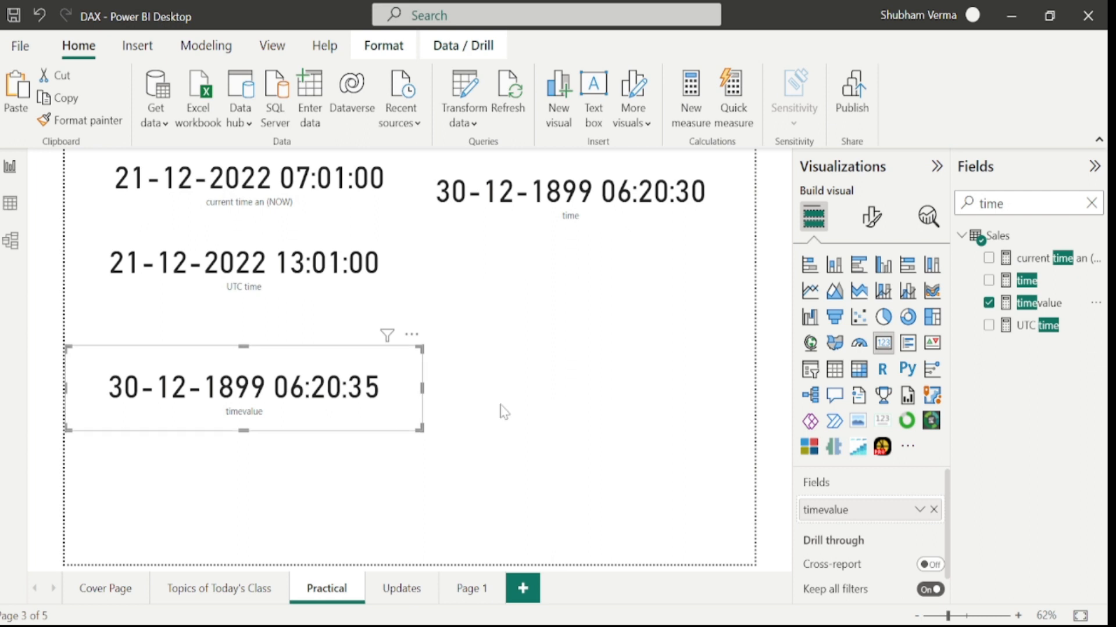
# - Check the Topics of Today's Class page, then return to the Practical page and create a new Sales measure named "today"
pyautogui.click(216, 595)
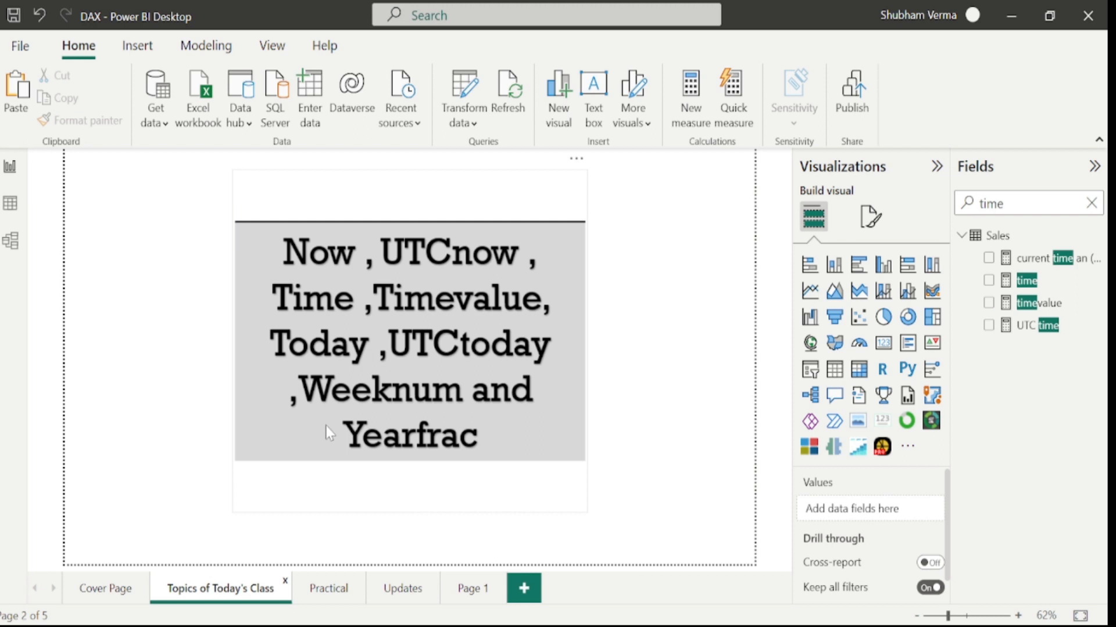
pyautogui.click(341, 599)
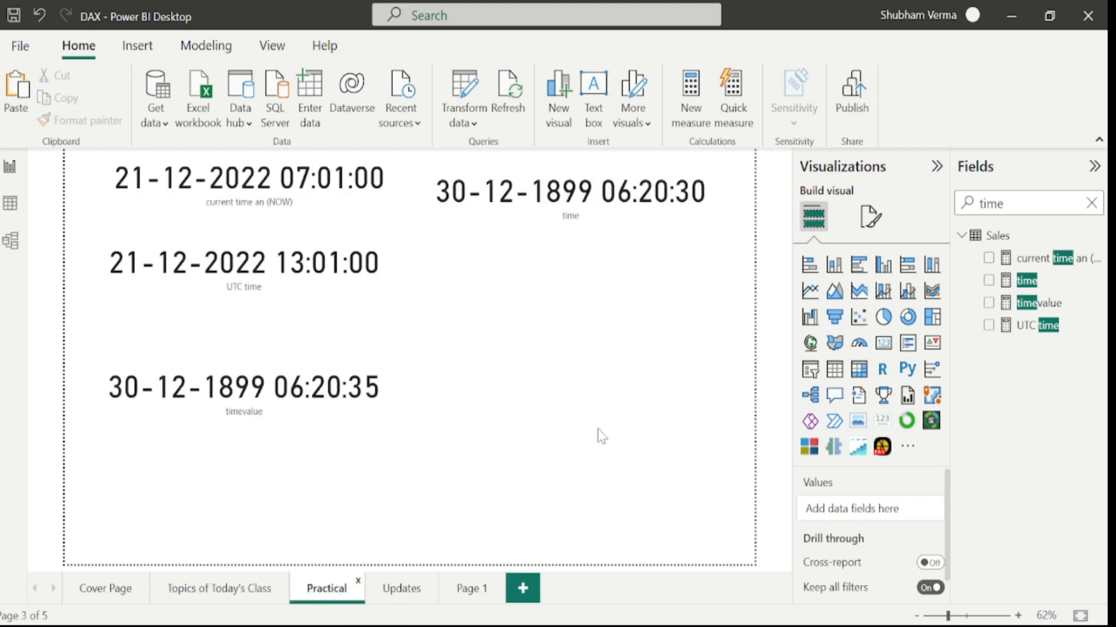
pyautogui.rightClick(1071, 302)
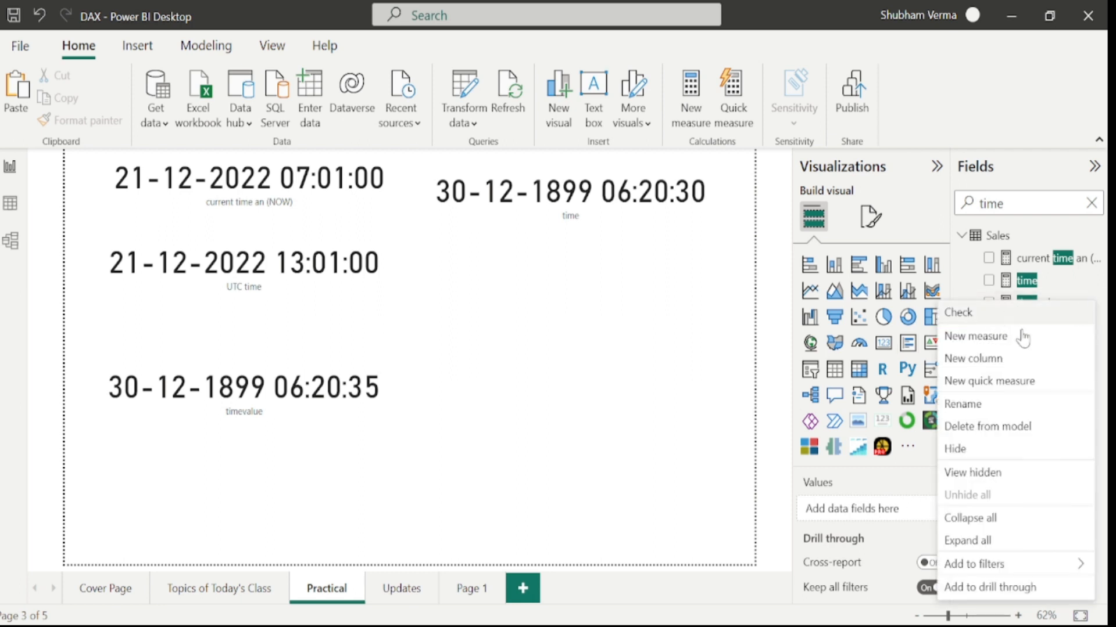
pyautogui.click(1023, 337)
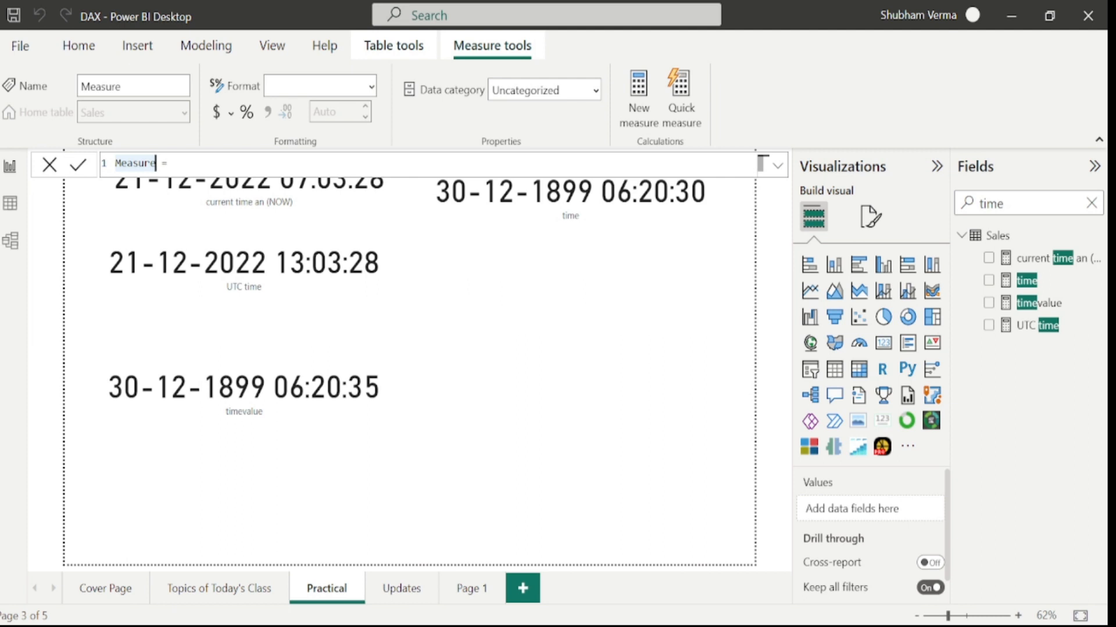
pyautogui.press('BackSpace')
pyautogui.write('today')
pyautogui.press('End')
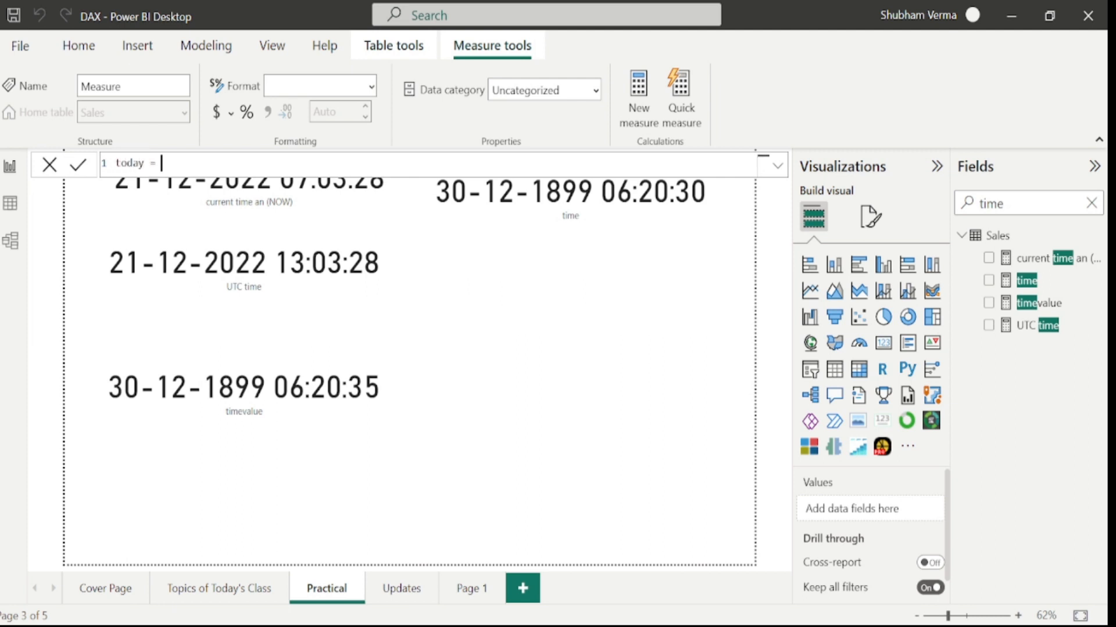
# - Define the today measure as TODAY() and commit it
pyautogui.write('to')
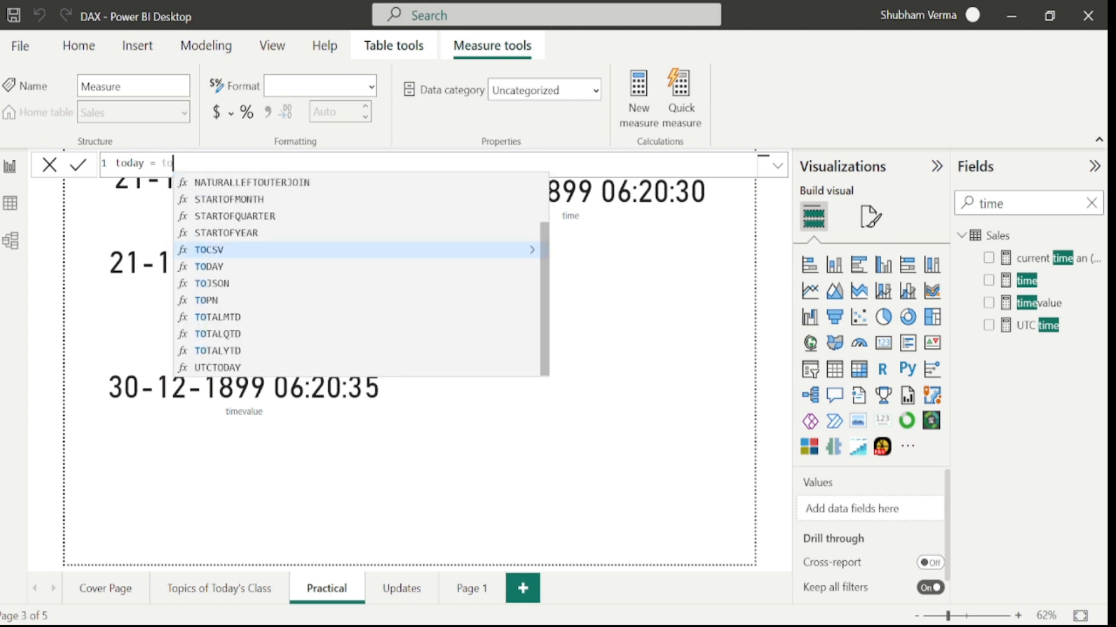
pyautogui.write('d')
pyautogui.press('Tab')
pyautogui.write(')')
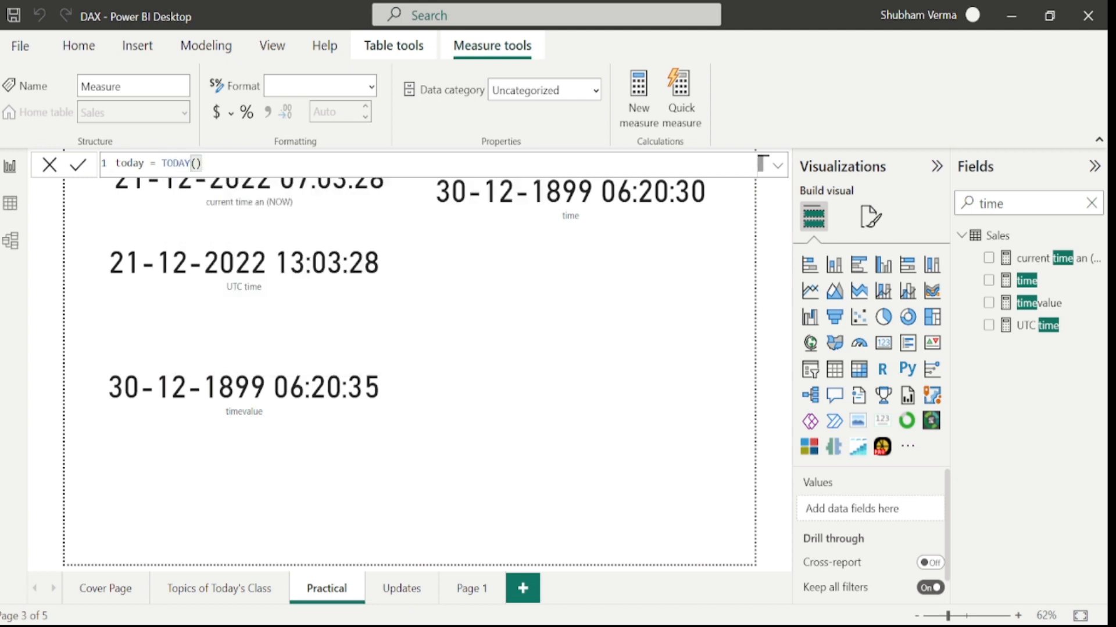
pyautogui.press('Return')
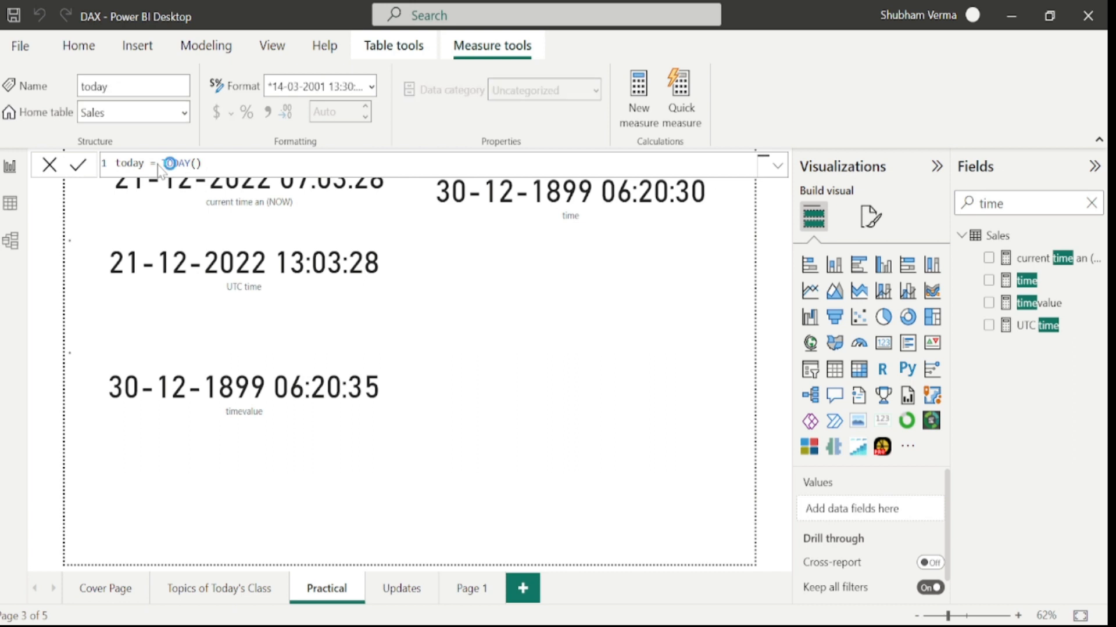
# - Add a card for the today measure beside the UTC time card, searching the fields for "toda" to find it
pyautogui.click(741, 411)
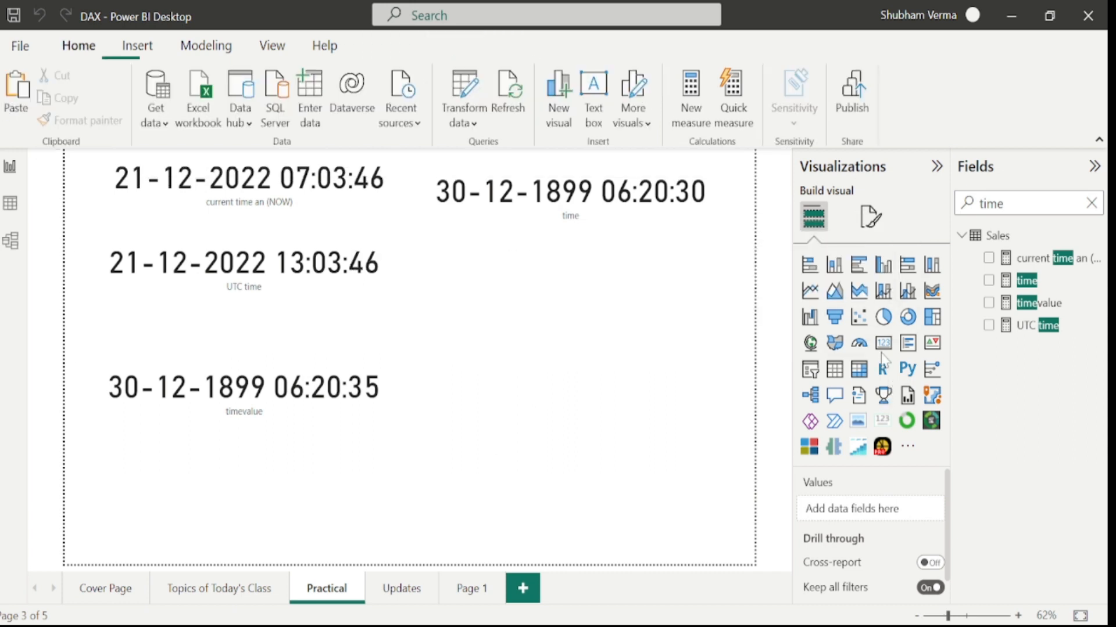
pyautogui.click(884, 344)
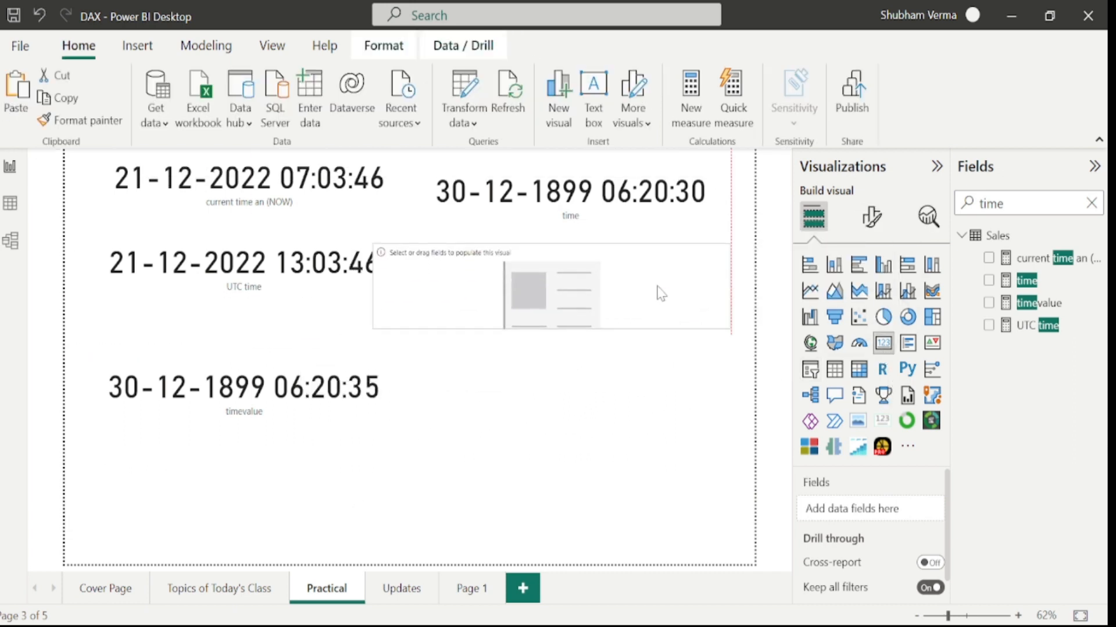
pyautogui.doubleClick(991, 203)
pyautogui.write('toda')
pyautogui.moveTo(1032, 266); pyautogui.dragTo(579, 269)
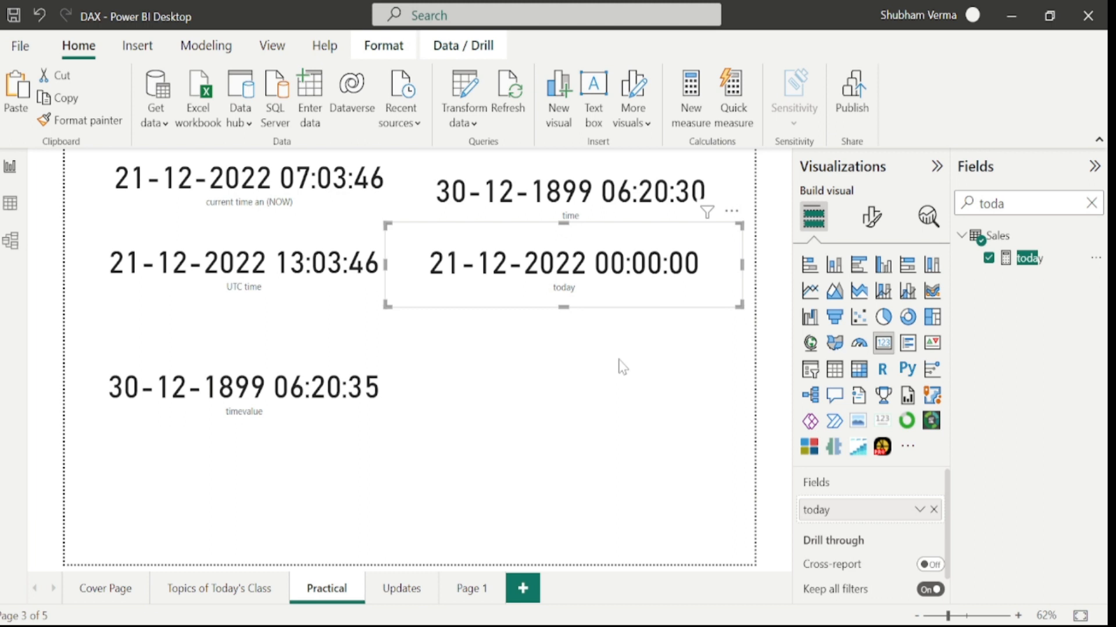
# - Change the today measure's formula to UTCTODAY() and commit it
pyautogui.click(1028, 258)
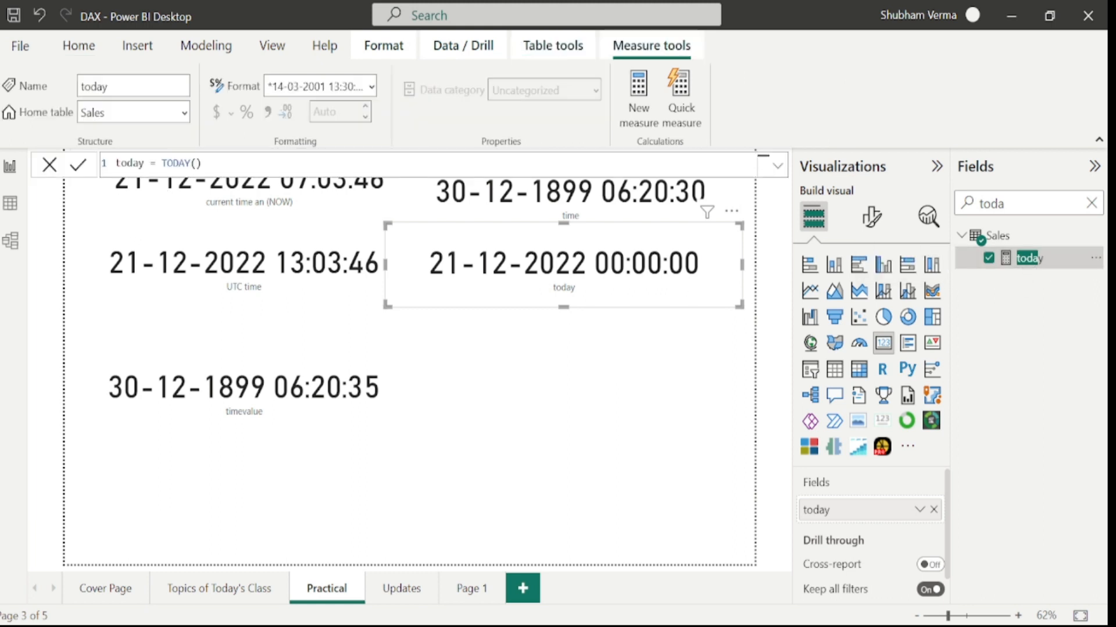
pyautogui.click(161, 163)
pyautogui.write('UTC')
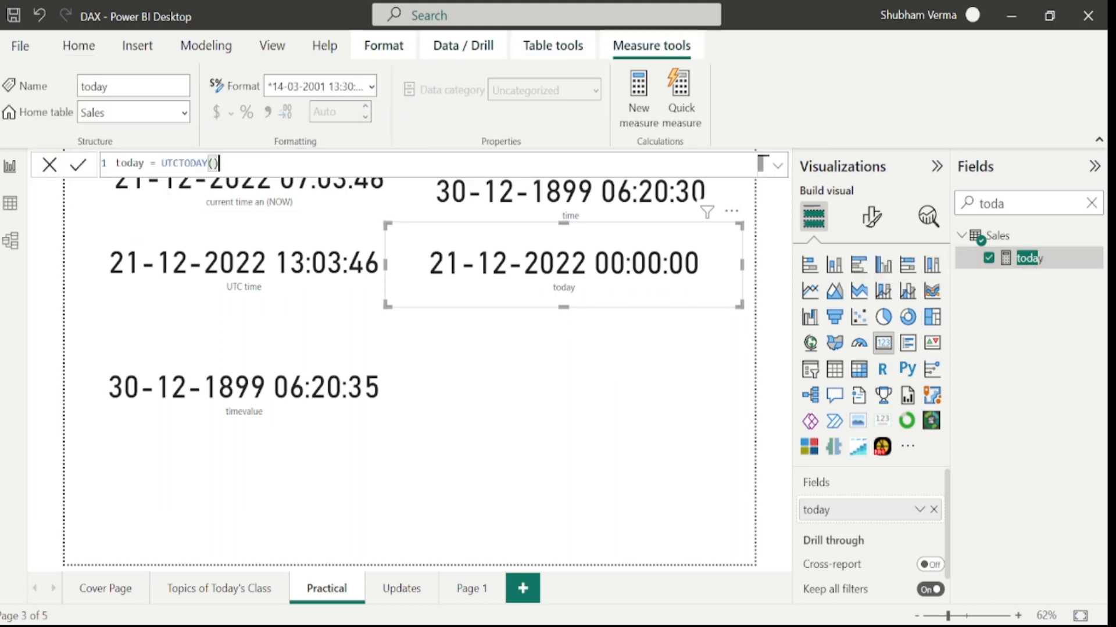
pyautogui.press('Return')
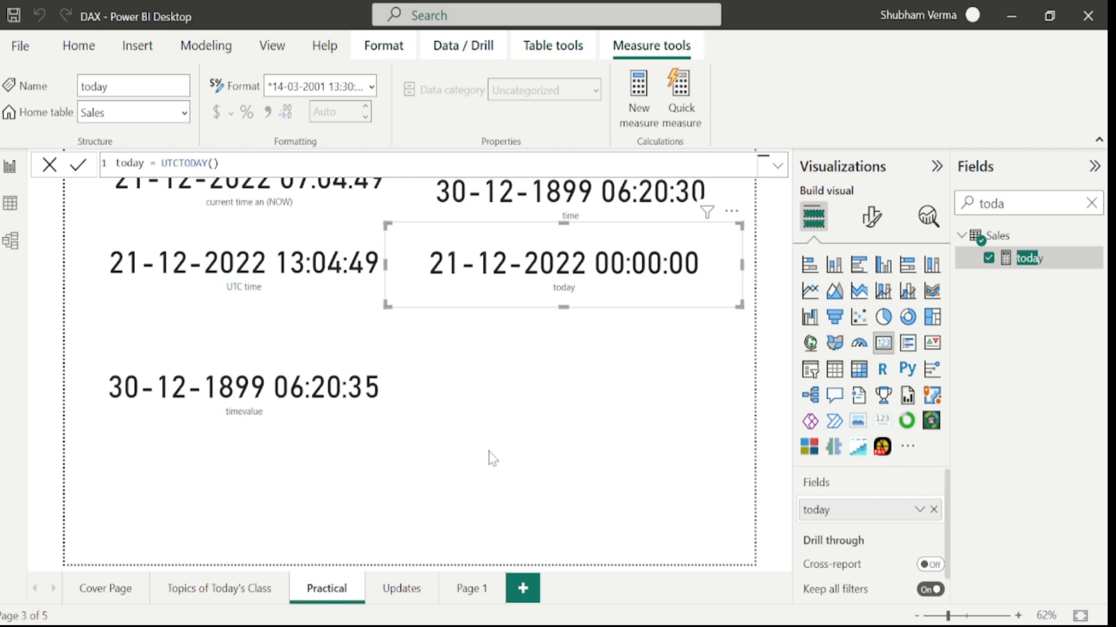
# - Check the Topics of Today's Class page, then add a new calculated column named "weeknum" to the Sales table in Data view
pyautogui.click(235, 589)
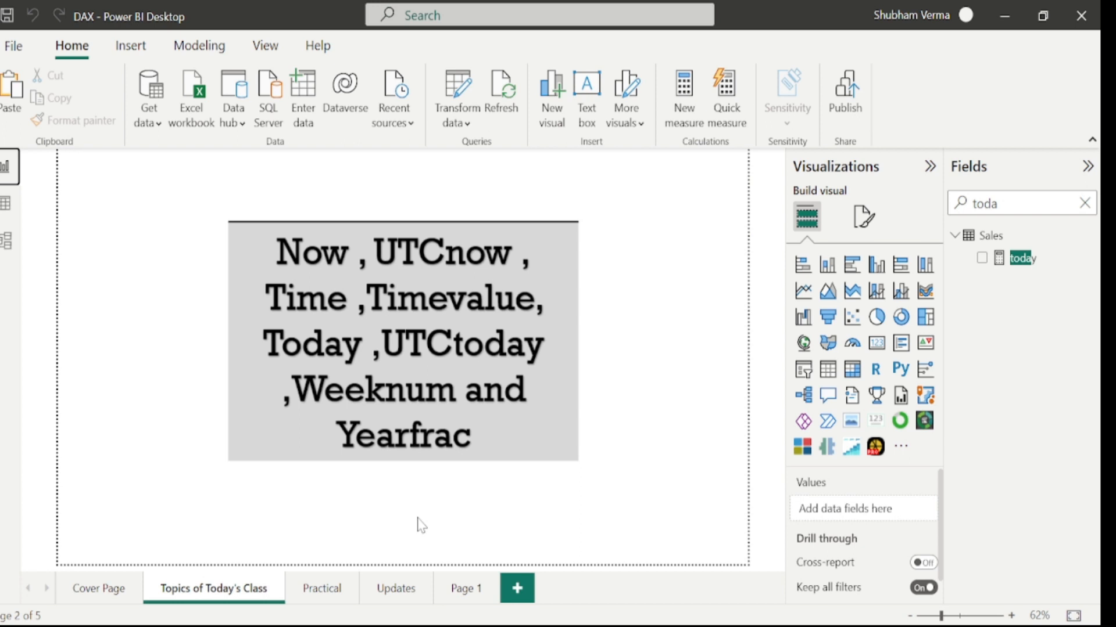
pyautogui.click(6, 204)
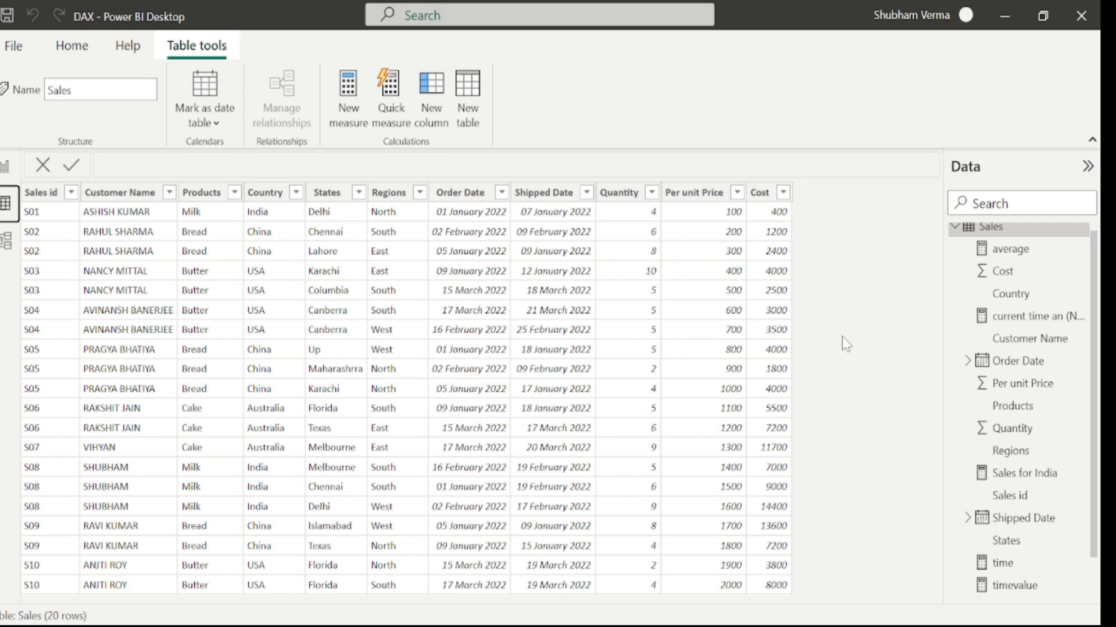
pyautogui.click(428, 123)
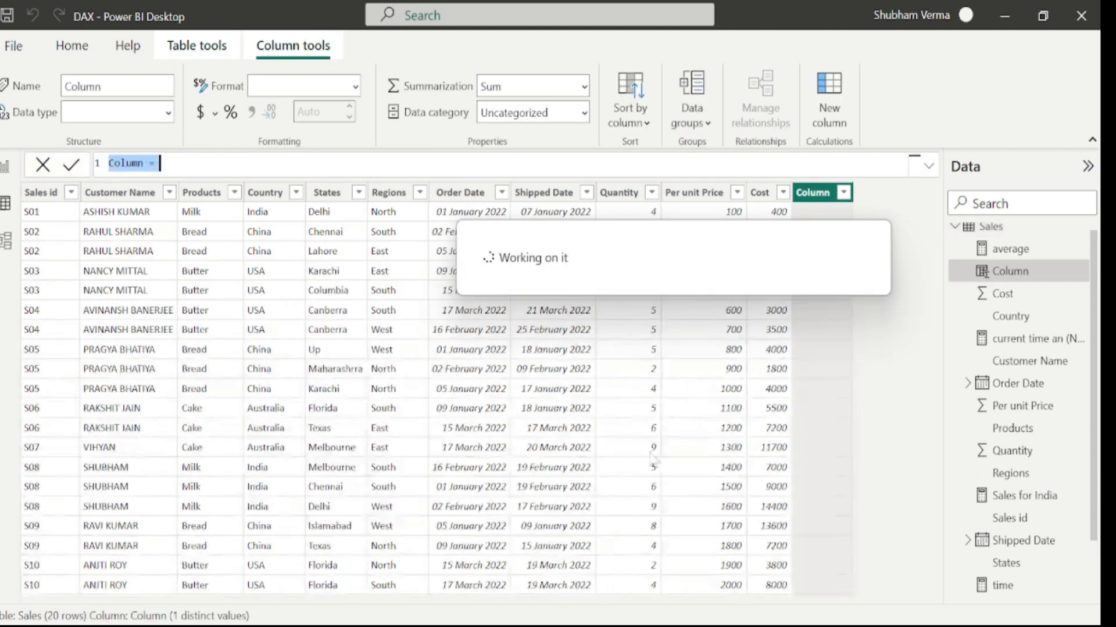
pyautogui.write('we')
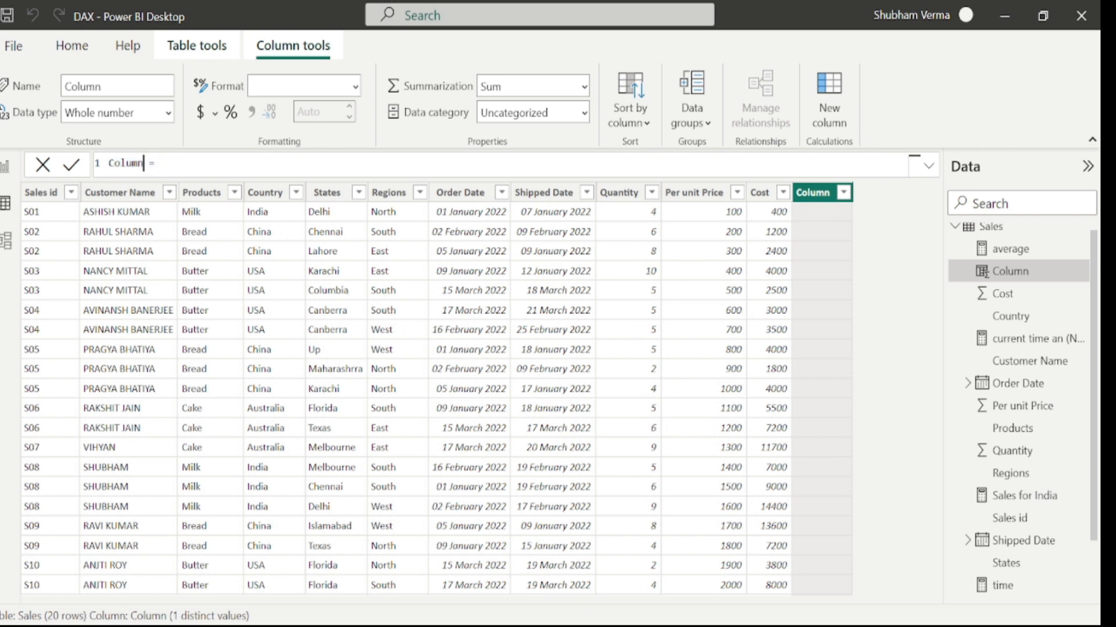
pyautogui.write('eknum')
pyautogui.press('End')
# - Begin the weeknum column's formula with the WEEKNUM function, using Sales[Order Date] as the date and leaving the return type open
pyautogui.write('weeknu')
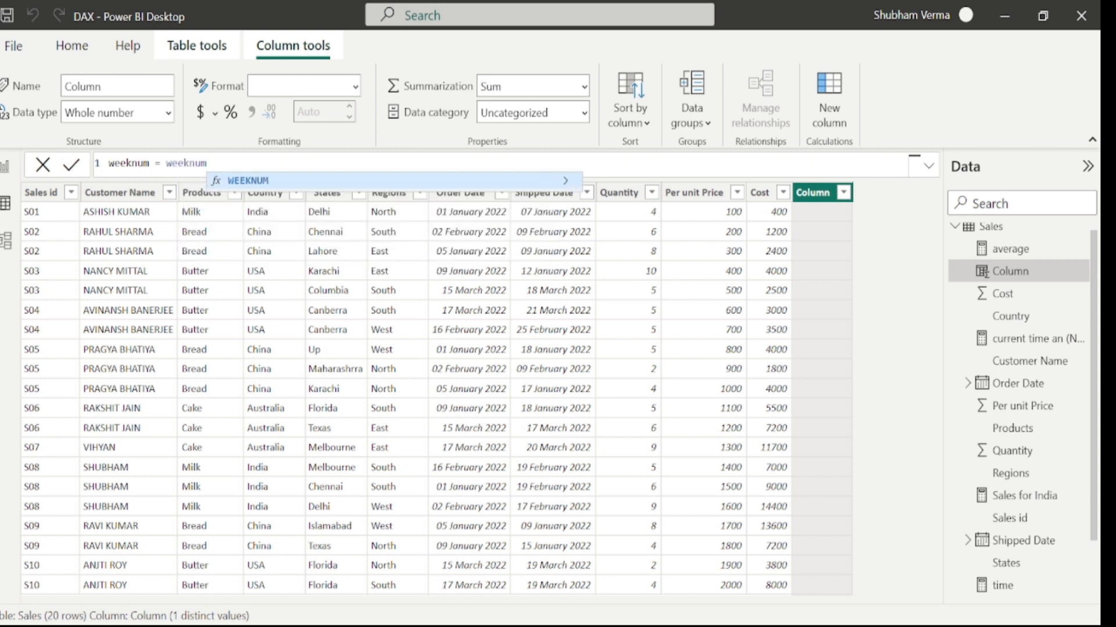
pyautogui.press('Tab')
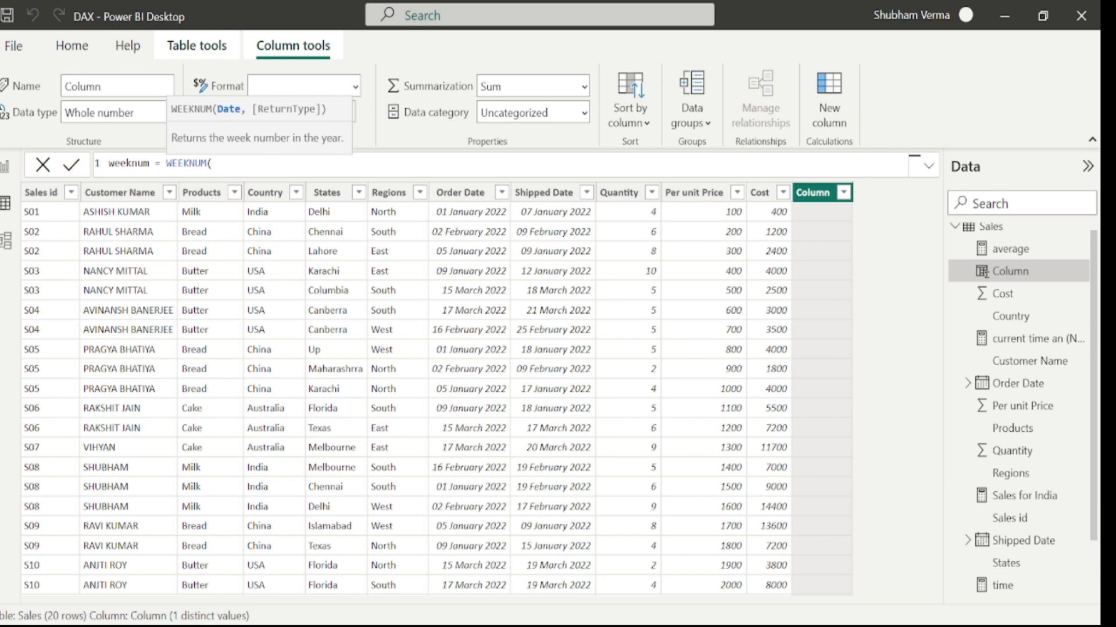
pyautogui.write('order')
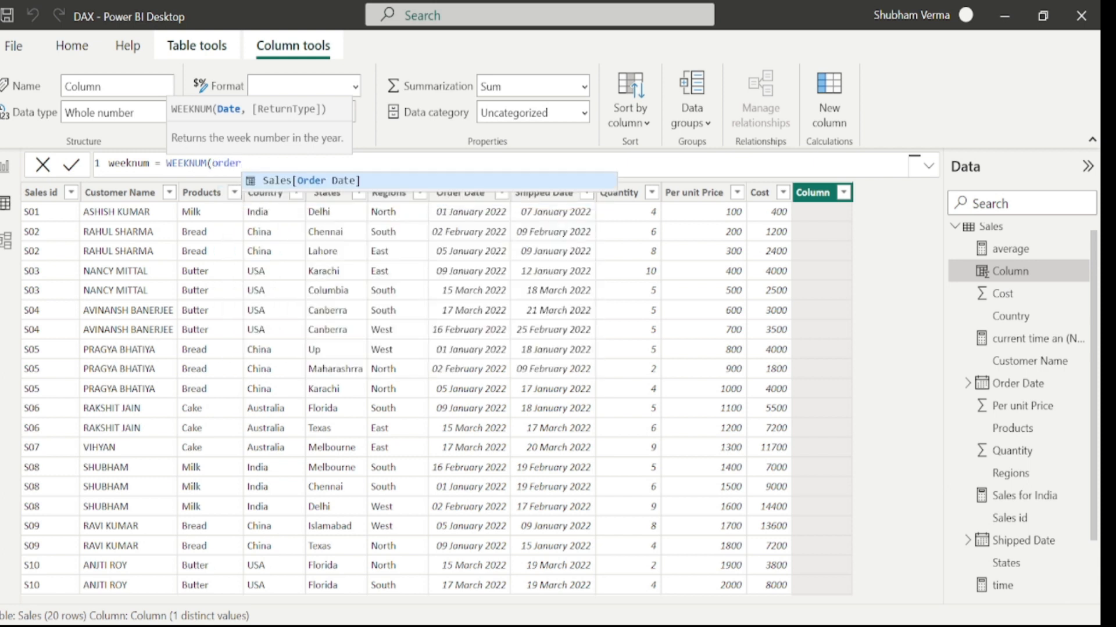
pyautogui.press('Tab')
pyautogui.write(',')
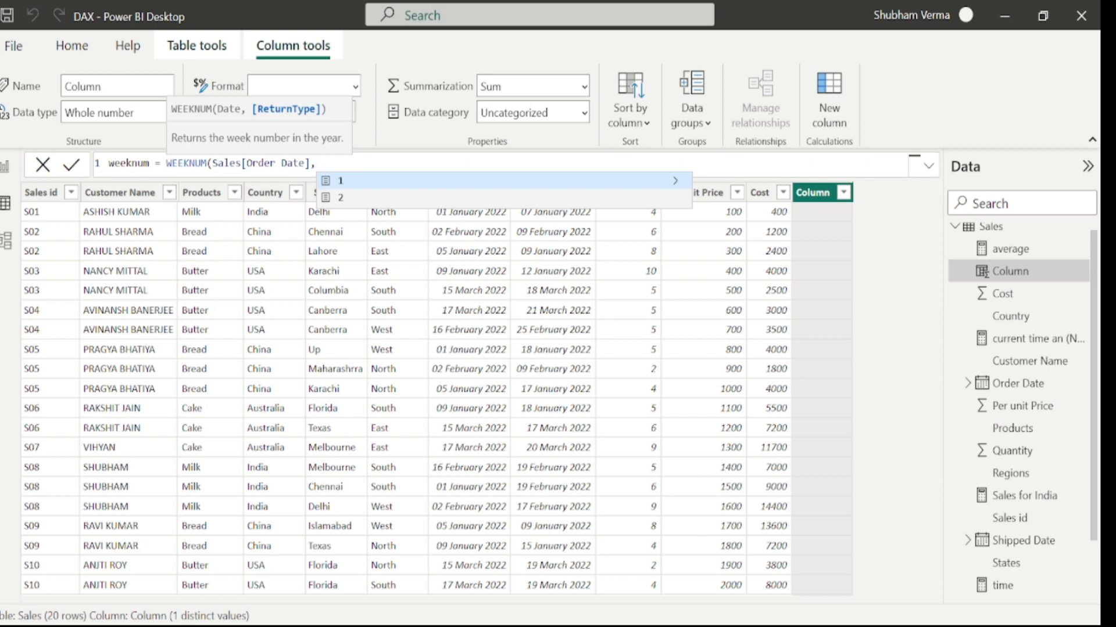
# - Switch to the browser and examine the return type table in the Microsoft Support article on the WEEKNUM function
pyautogui.hotkey('alt', 'Tab')
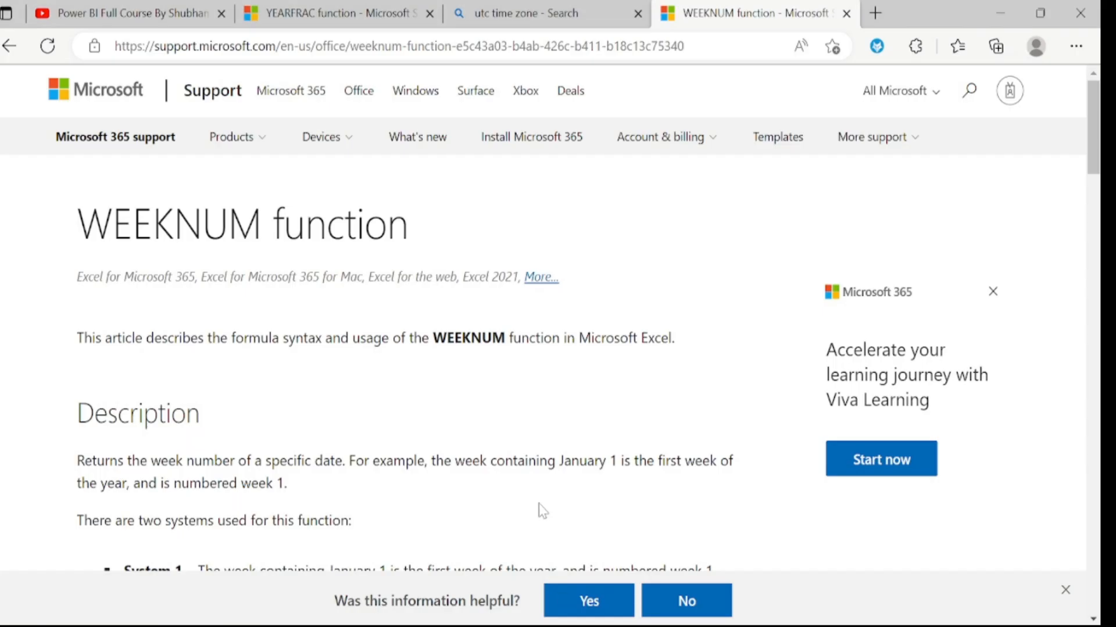
pyautogui.scroll(-6, 538, 504)
pyautogui.scroll(-4, 539, 503)
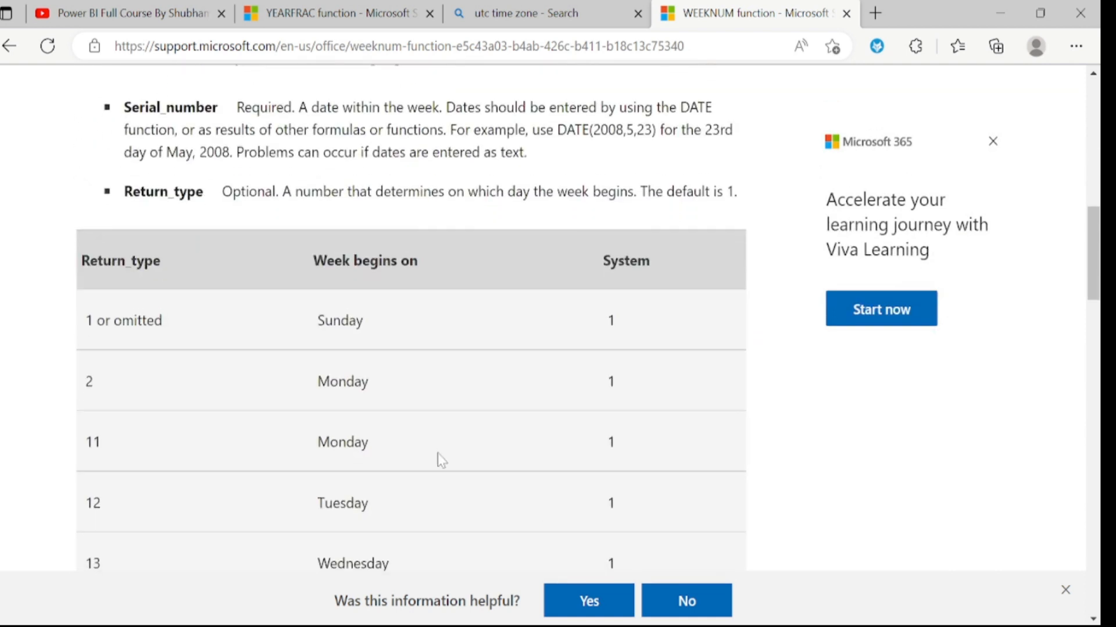
# - Read the week start days for return types 2 through 17 in the WEEKNUM article's table
pyautogui.scroll(-1, 439, 461)
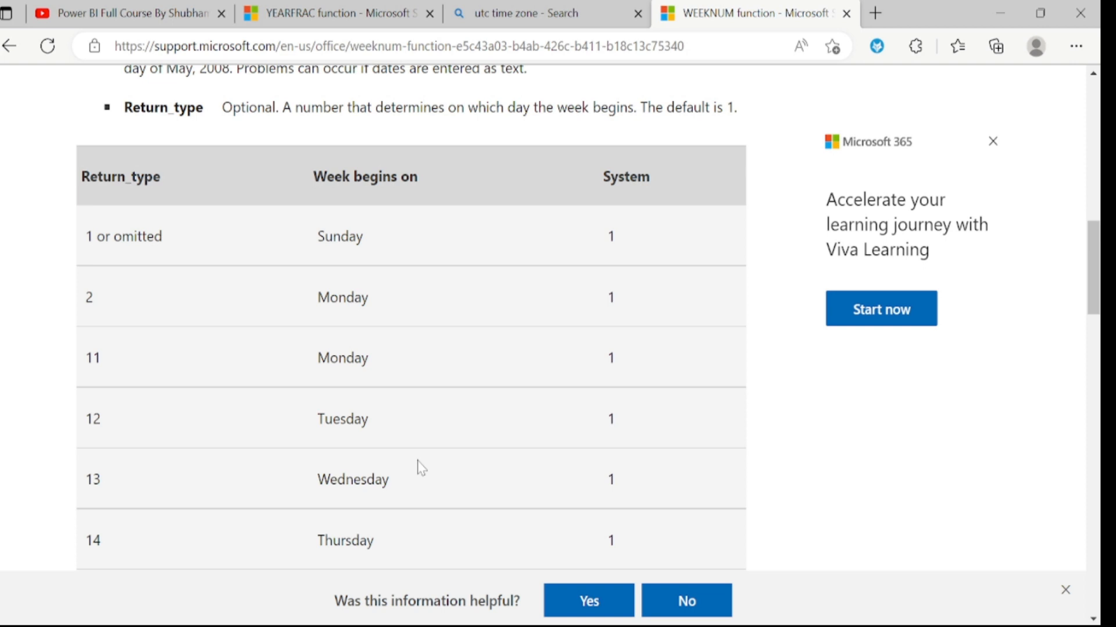
pyautogui.doubleClick(344, 297)
pyautogui.scroll(-2, 387, 397)
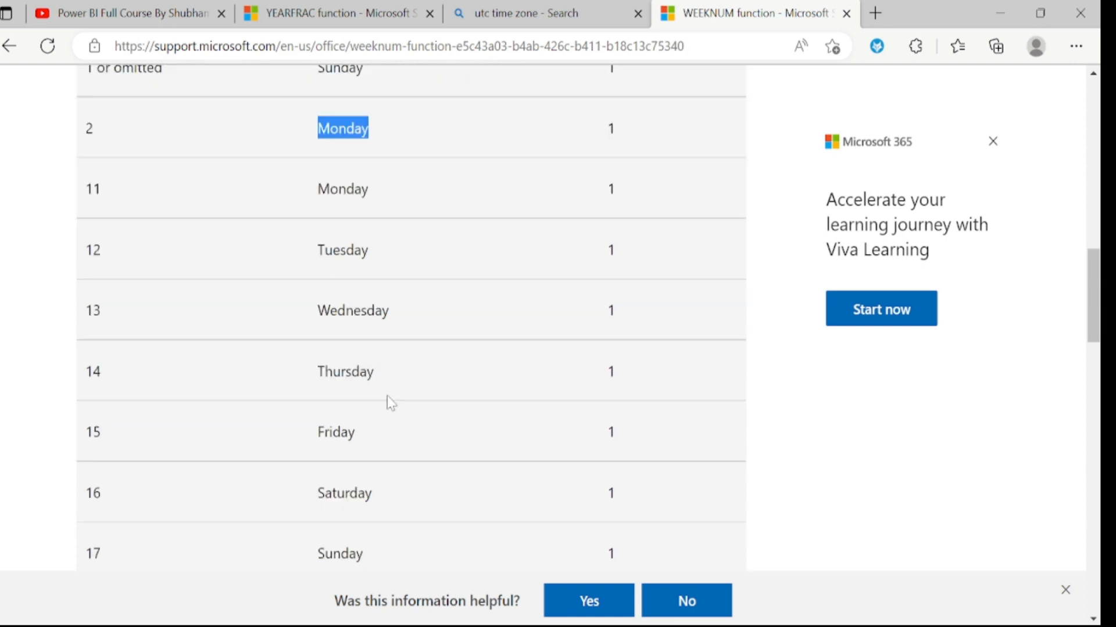
pyautogui.click(388, 397)
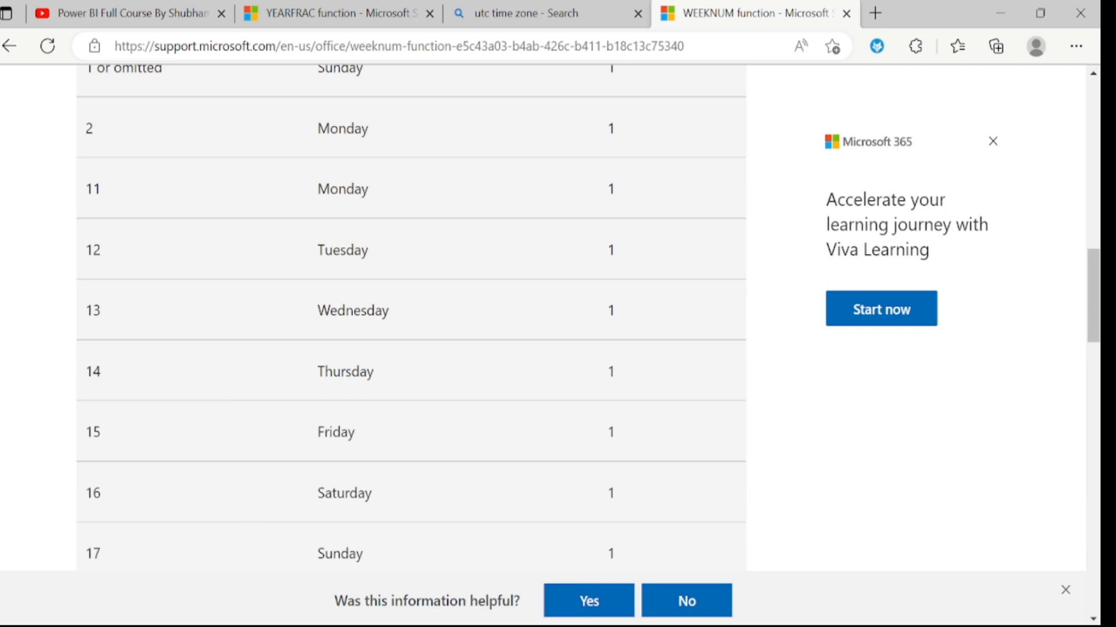
# - Switch back to Power BI Desktop and complete the weeknum column's formula with return type 1, then commit it
pyautogui.hotkey('alt', 'Tab')
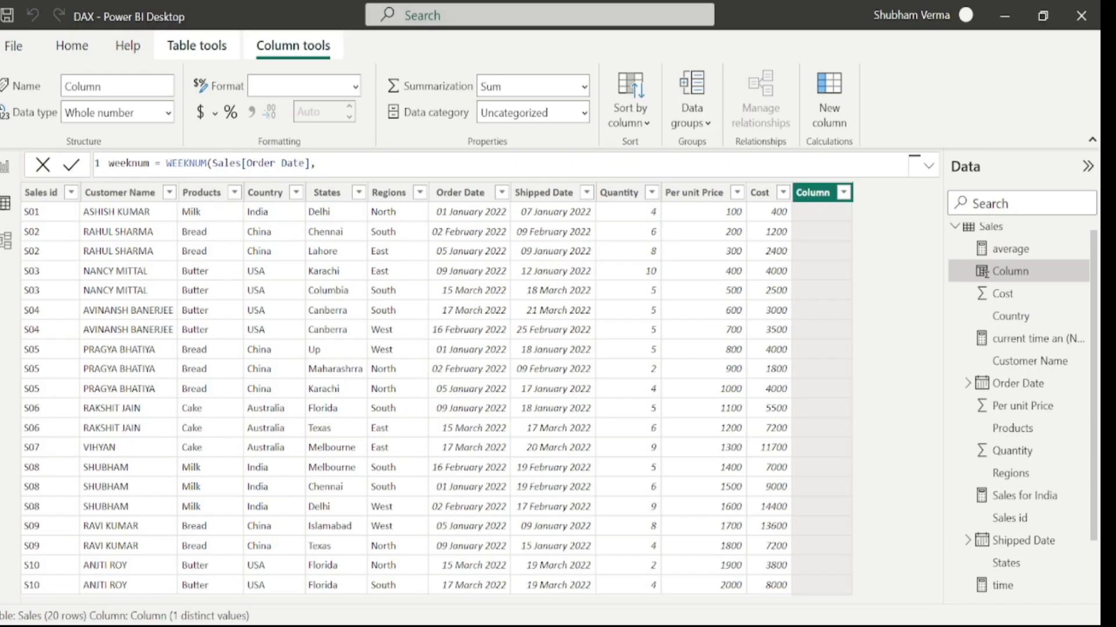
pyautogui.write('1')
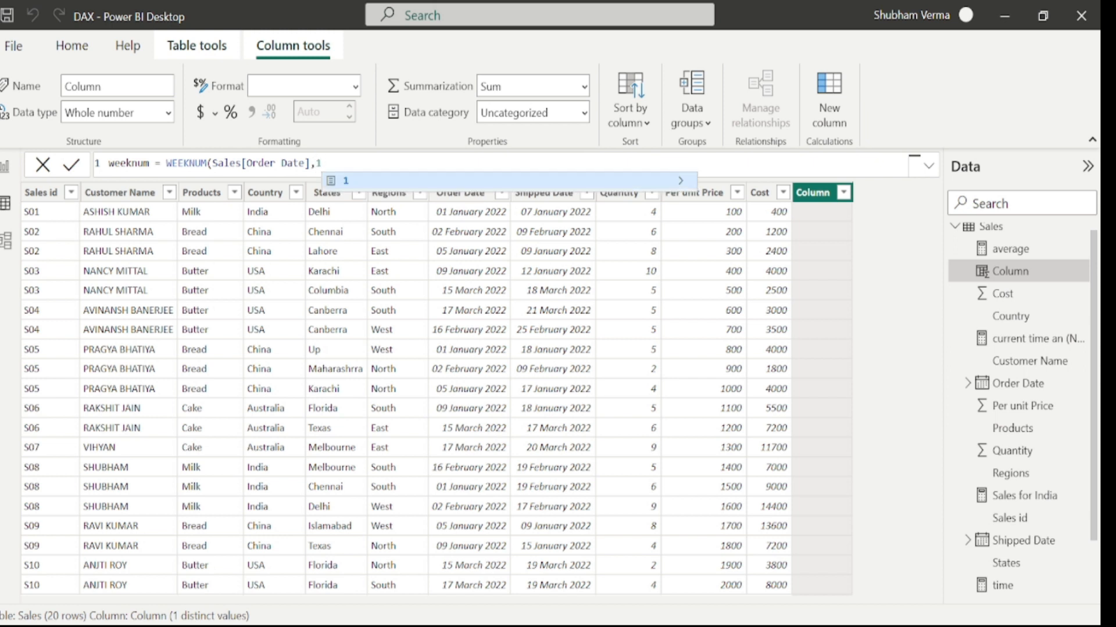
pyautogui.write(')')
pyautogui.press('Return')
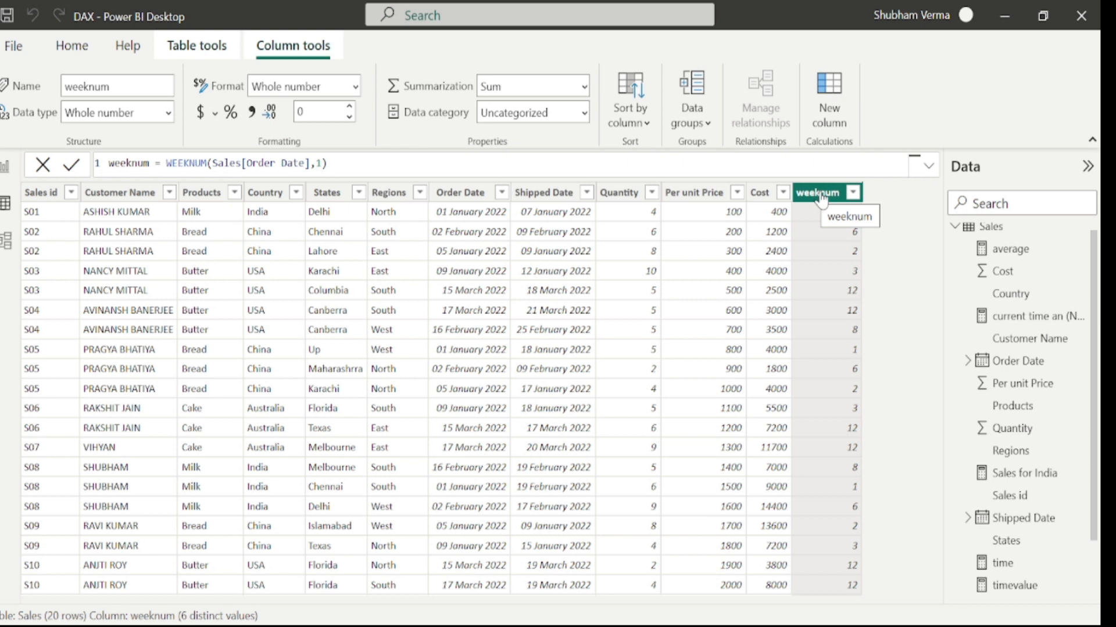
# - Compare the weeknum values for the January order dates against the January 2022 weeks in the Windows calendar
pyautogui.click(1054, 625)
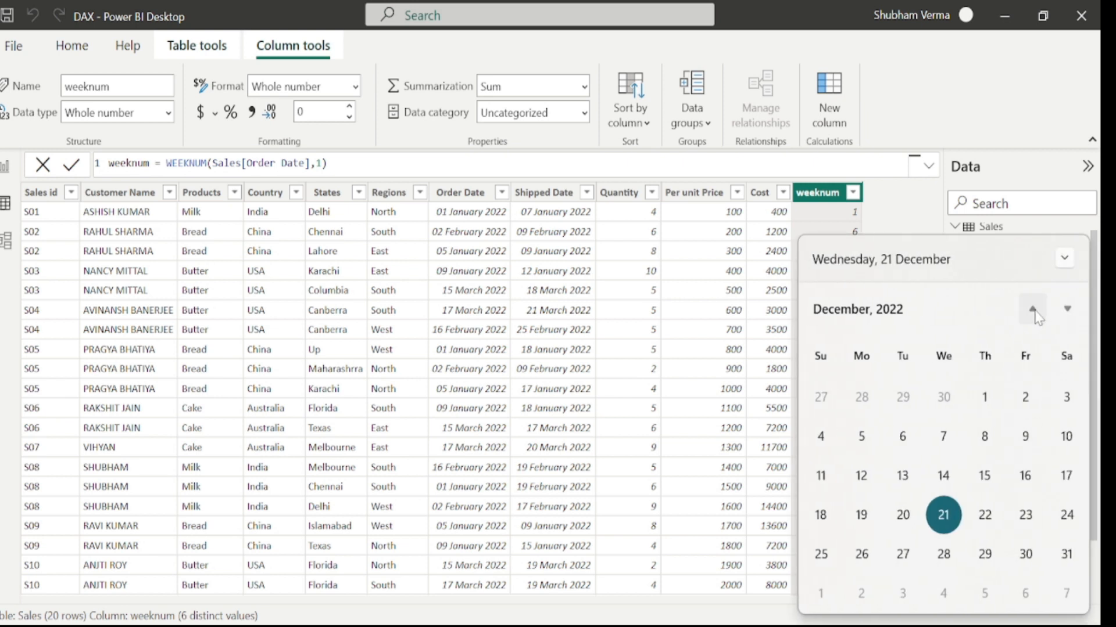
pyautogui.scroll(11, 1035, 317)
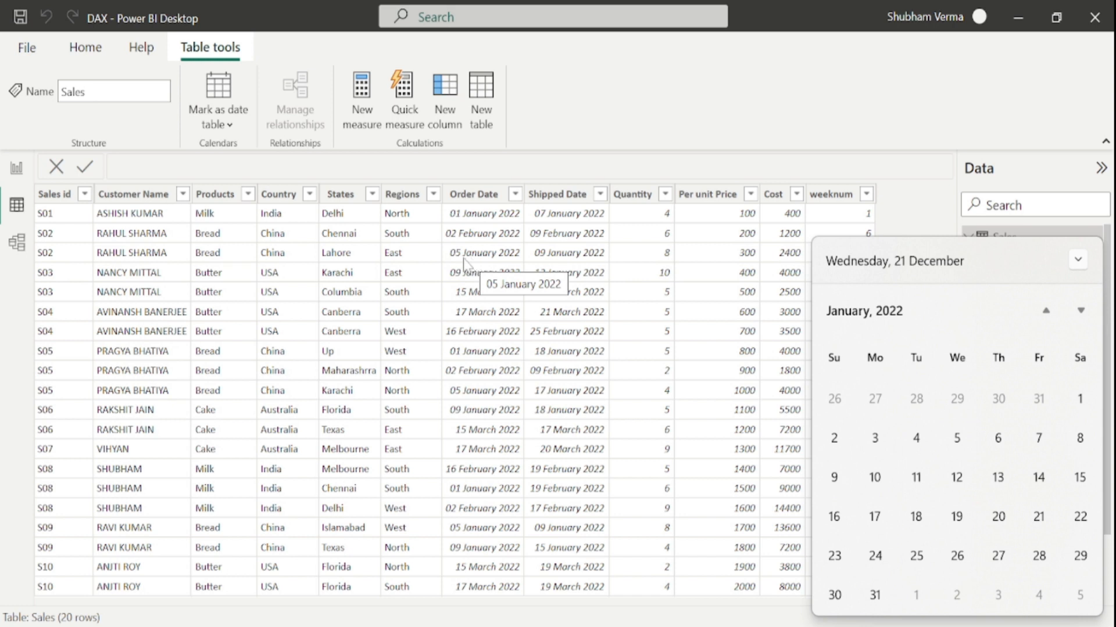
pyautogui.click(919, 227)
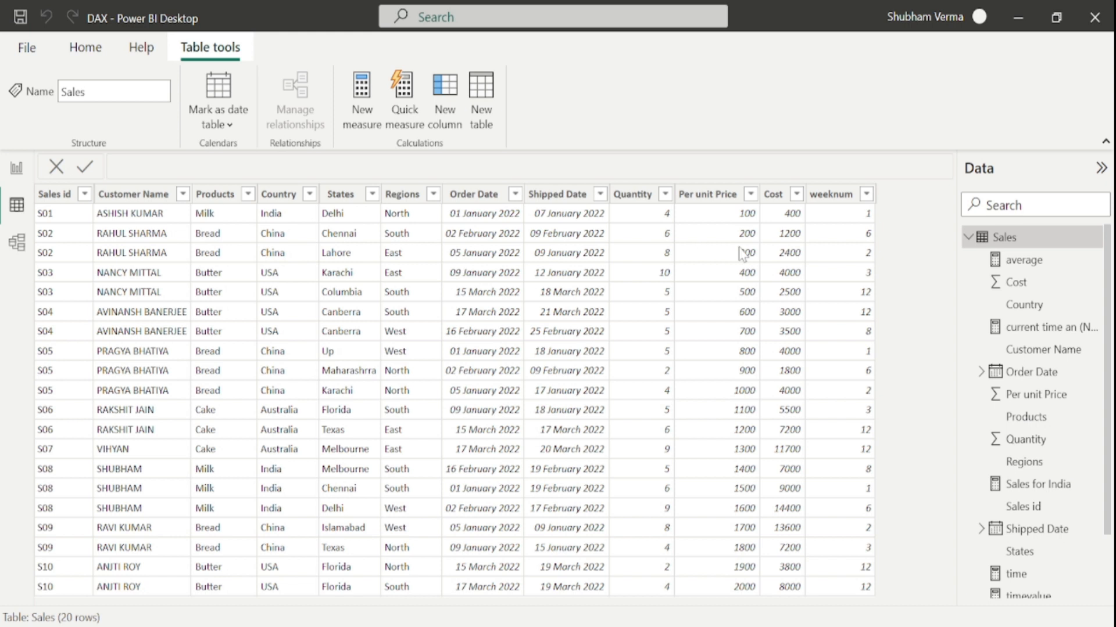
pyautogui.click(1013, 615)
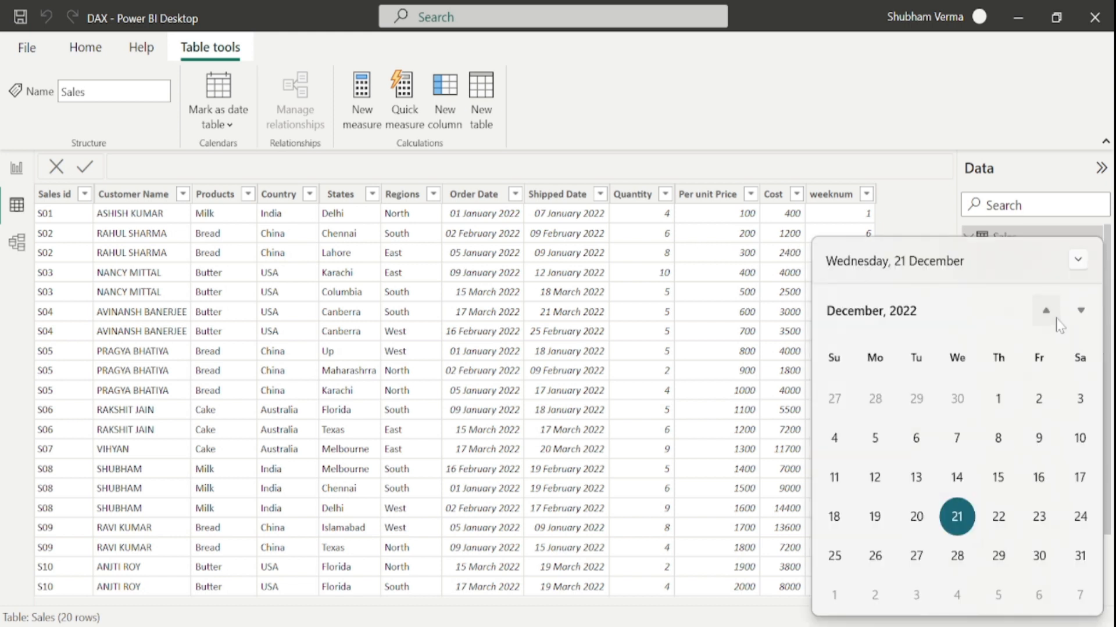
pyautogui.scroll(11, 1055, 321)
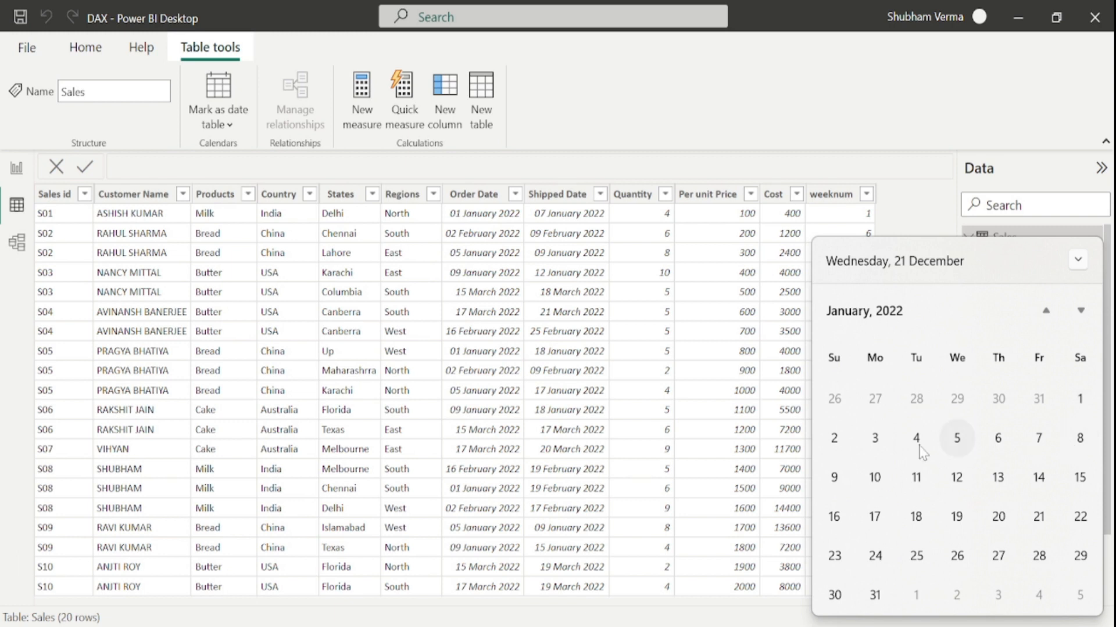
pyautogui.click(895, 224)
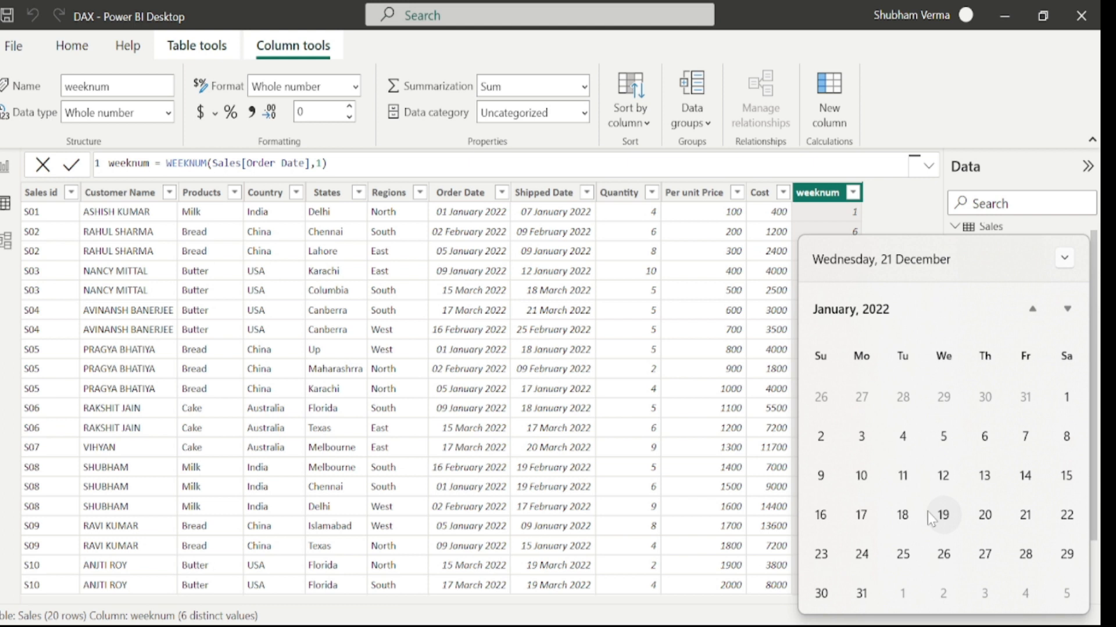
pyautogui.press('Escape')
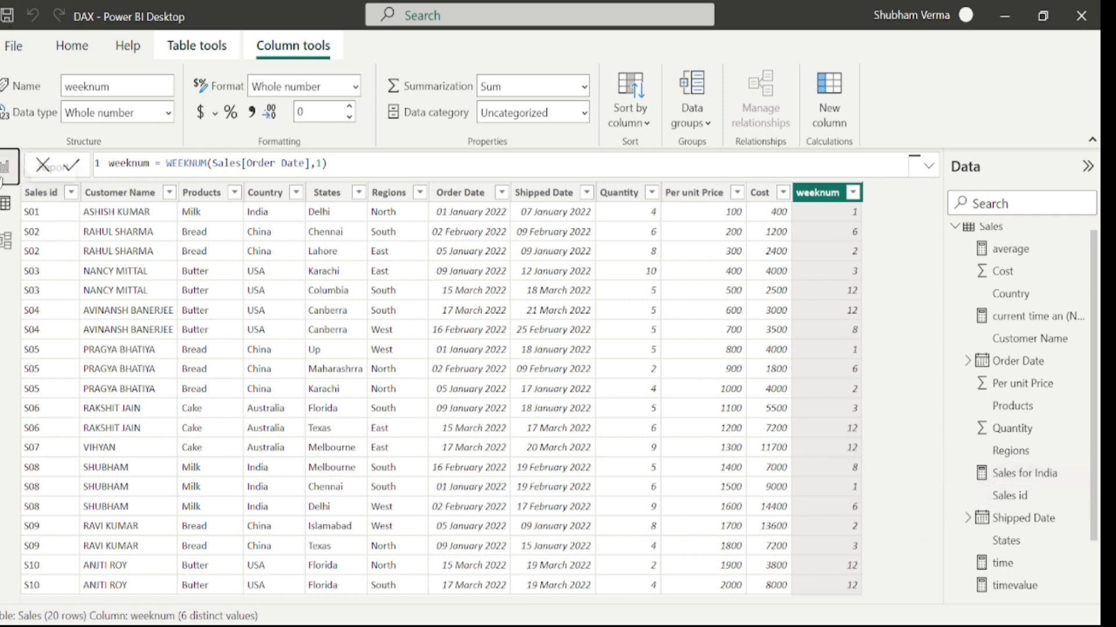
# - Check the Topics of Today's Class page, then add a new calculated column named "yearfrac" to the Sales table in Data view
pyautogui.click(7, 166)
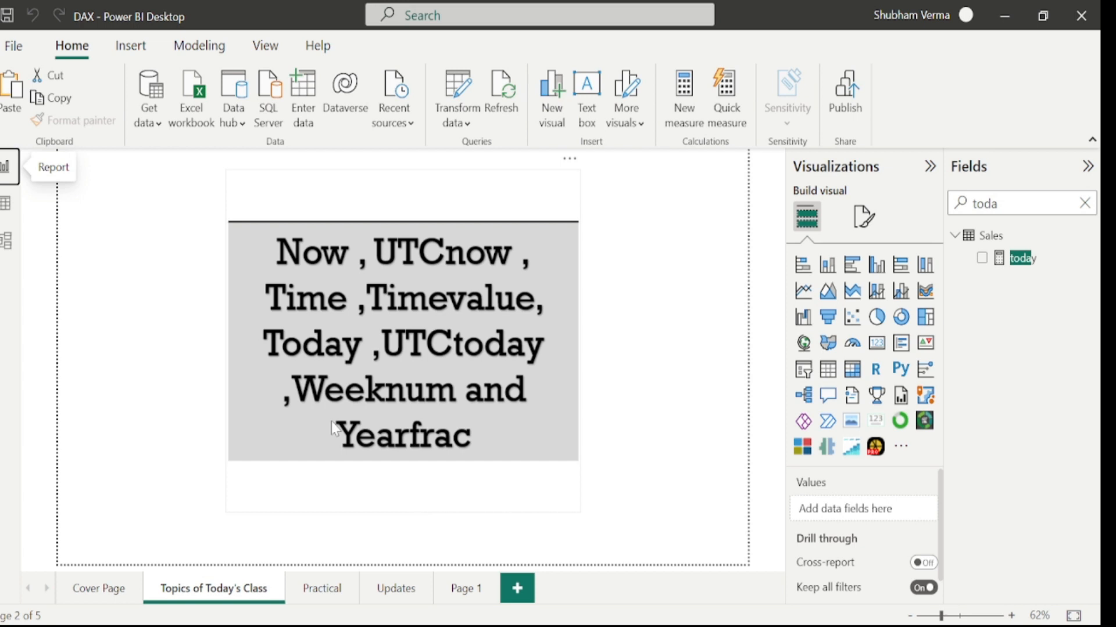
pyautogui.click(5, 209)
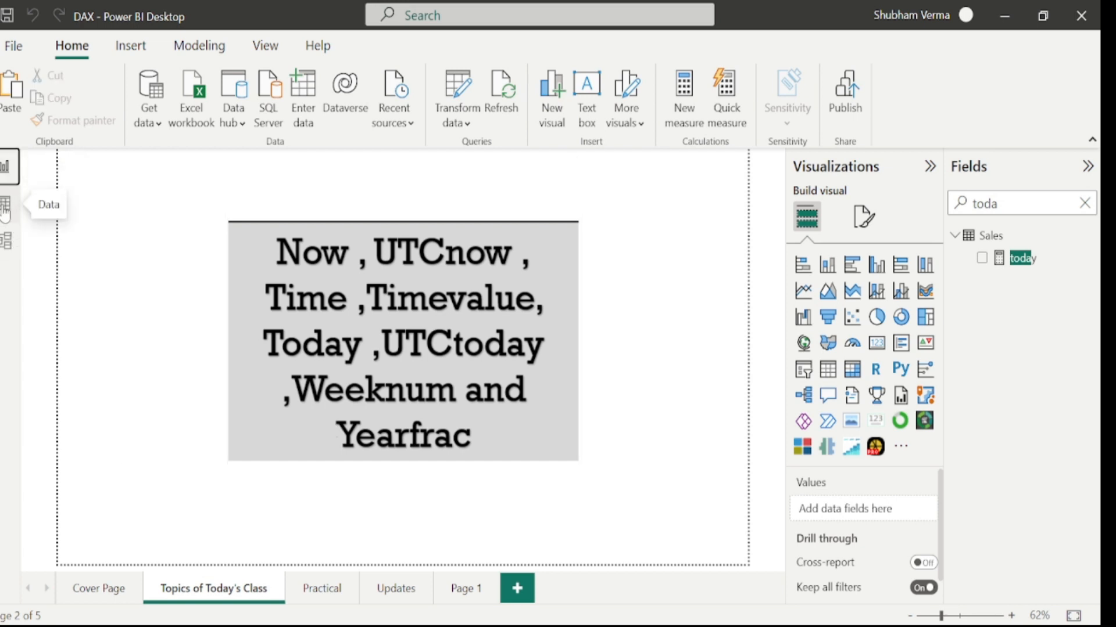
pyautogui.click(5, 211)
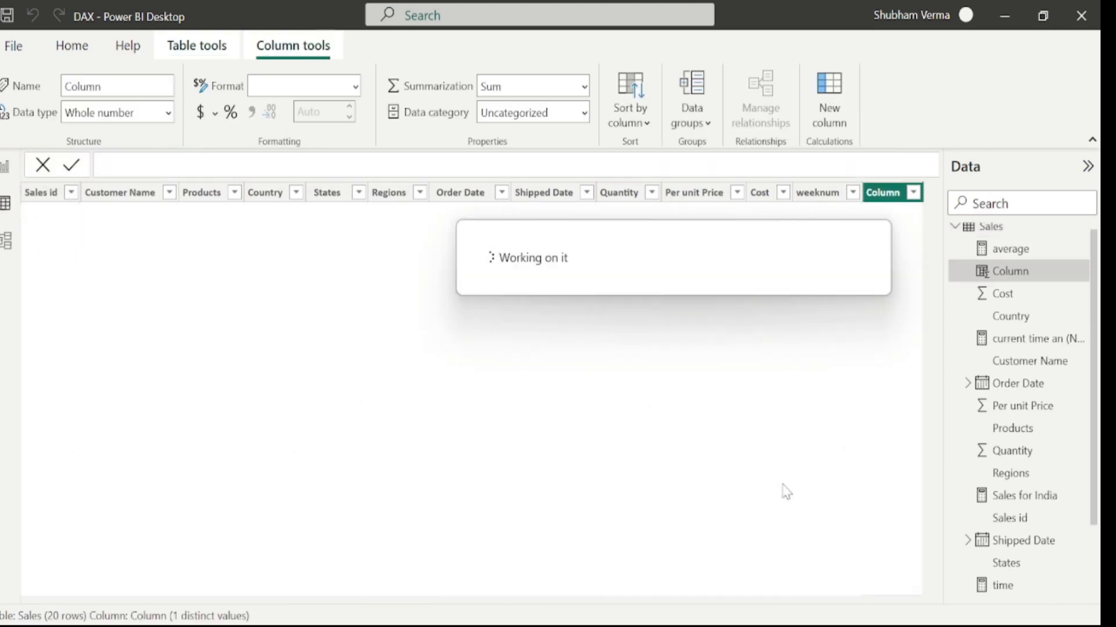
pyautogui.press('BackSpace')
pyautogui.press('BackSpace')
pyautogui.press('BackSpace')
pyautogui.press('BackSpace')
pyautogui.press('BackSpace')
pyautogui.press('BackSpace')
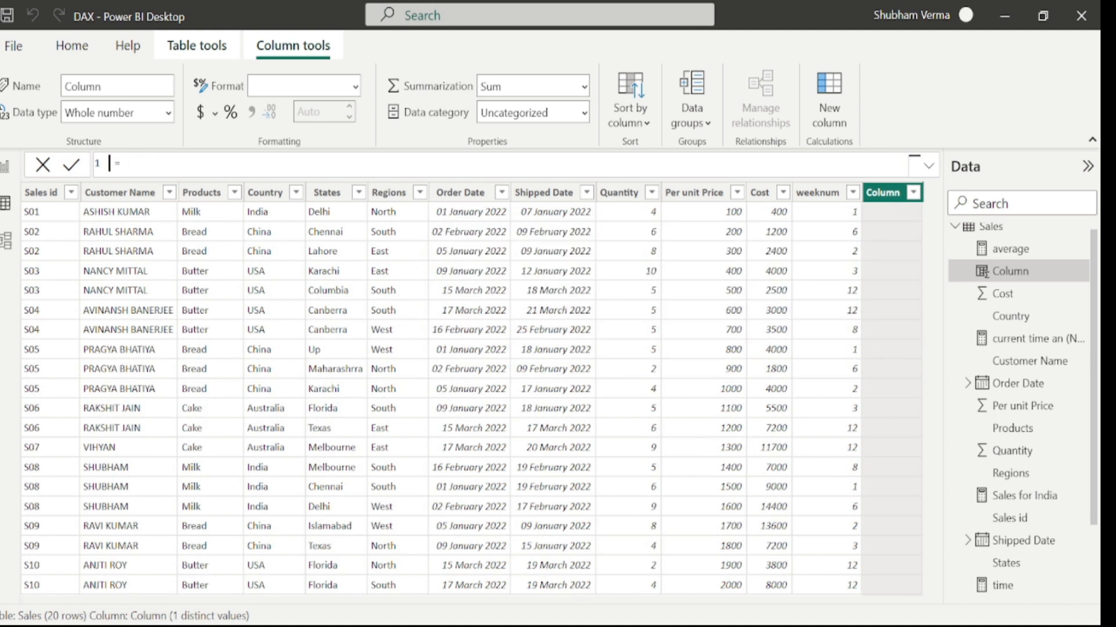
pyautogui.write('yearfrac')
# - Define the yearfrac column as YEARFRAC(Sales[Order Date],Sales[Shipped Date]) without a basis argument and commit the formula
pyautogui.press('Right')
pyautogui.press('Right')
pyautogui.write('year')
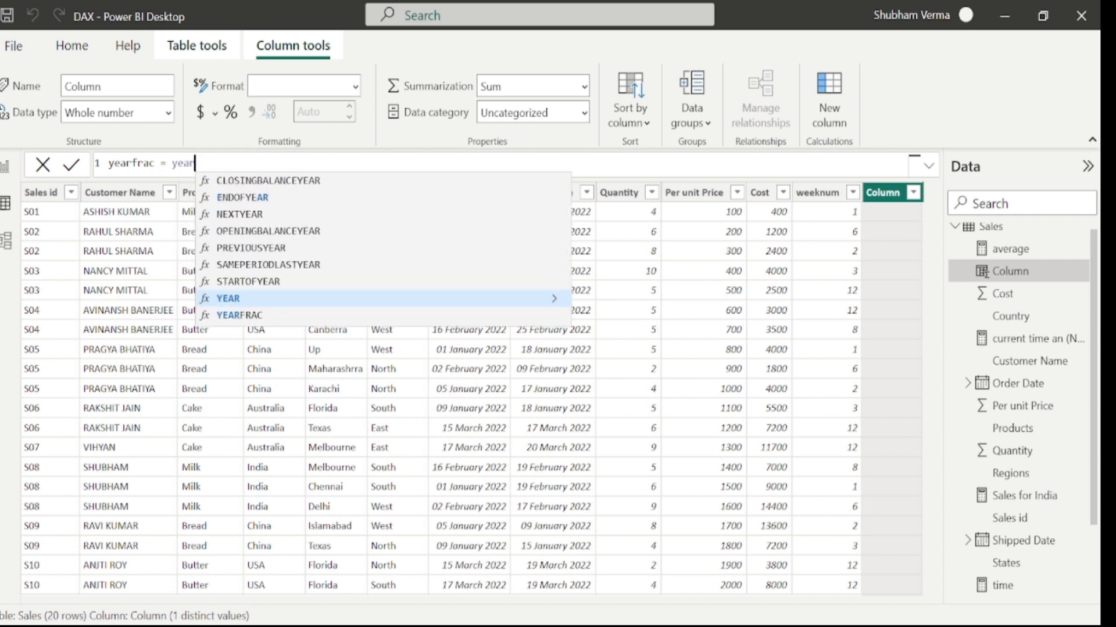
pyautogui.press('Down')
pyautogui.press('Tab')
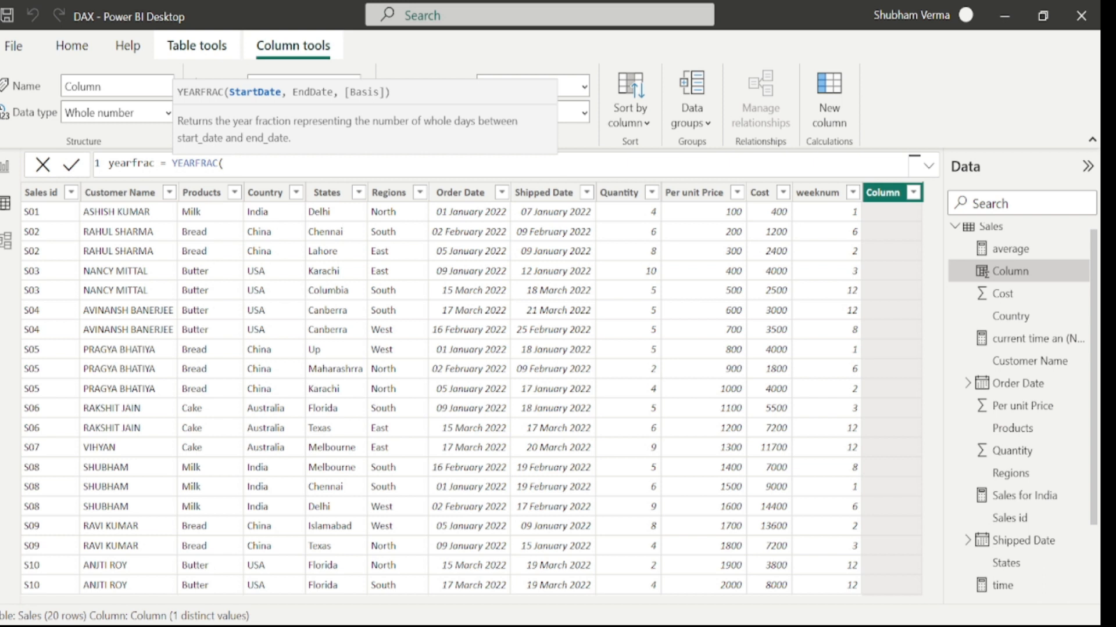
pyautogui.write('ord')
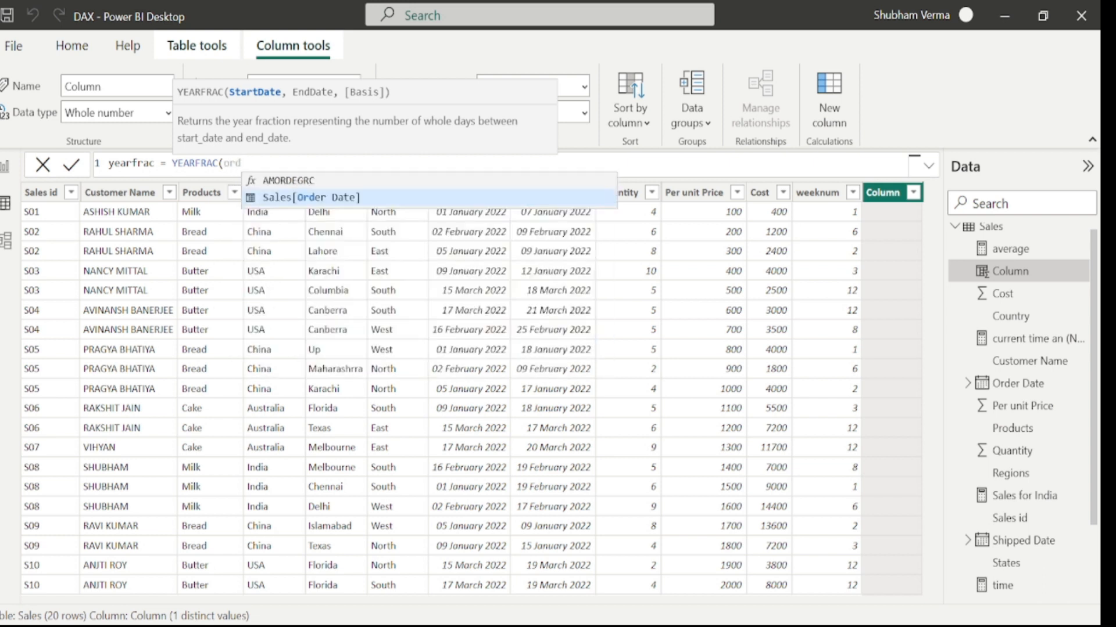
pyautogui.press('Tab')
pyautogui.write(',ship')
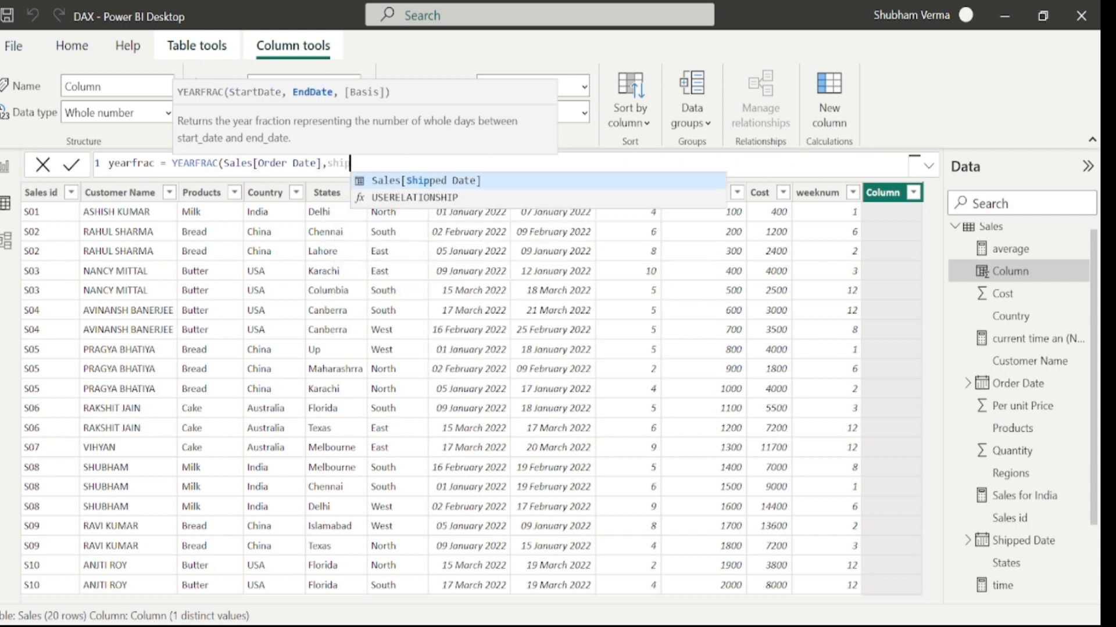
pyautogui.press('Tab')
pyautogui.write(',')
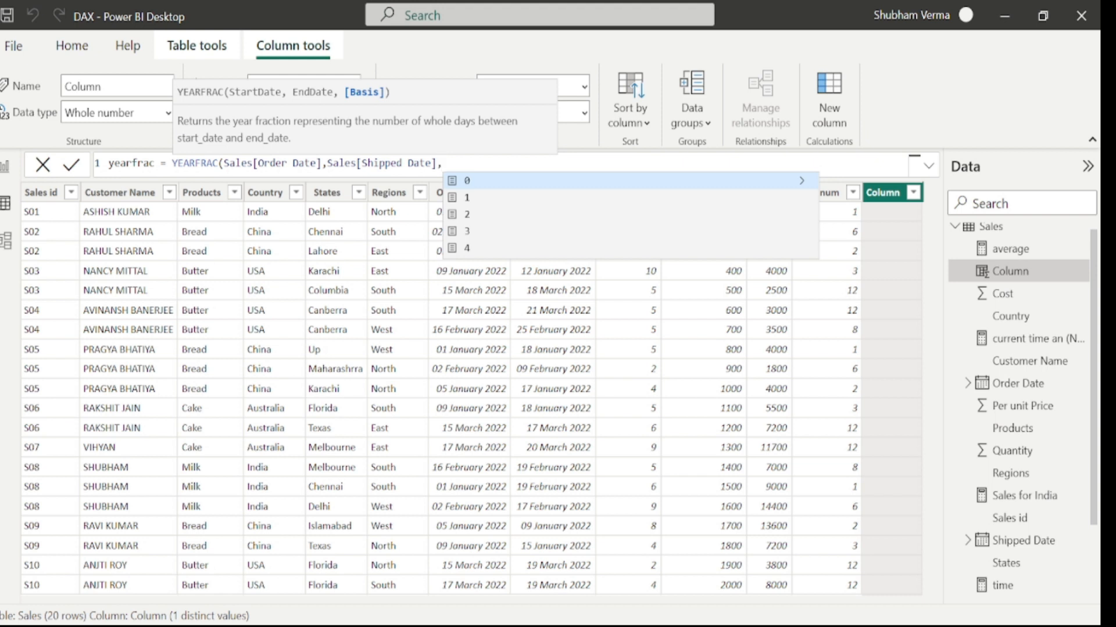
pyautogui.press('BackSpace')
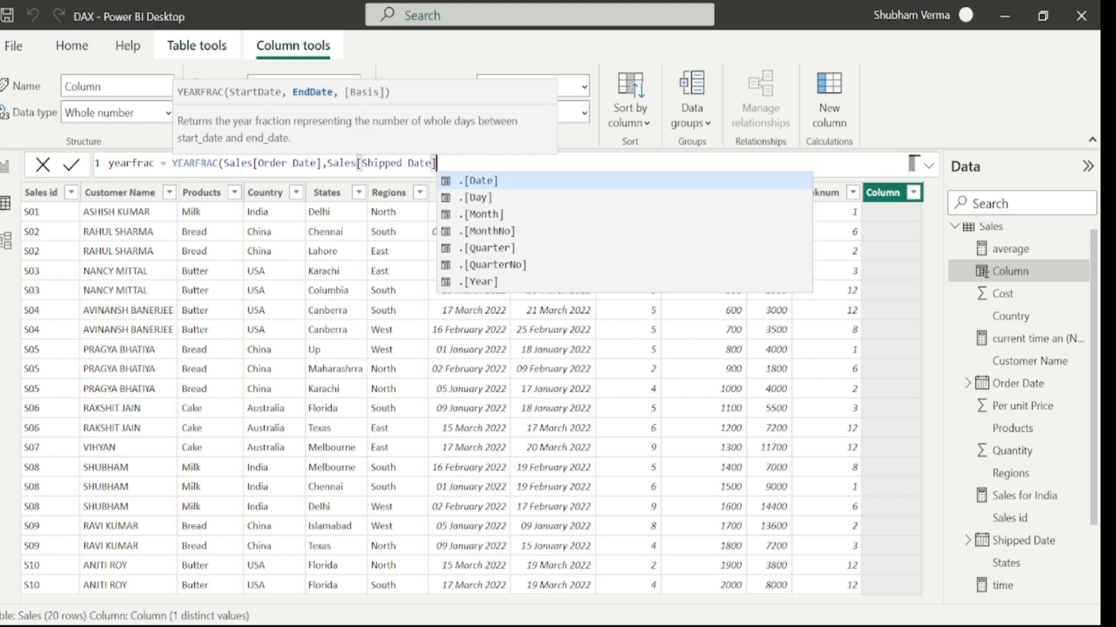
pyautogui.write(')')
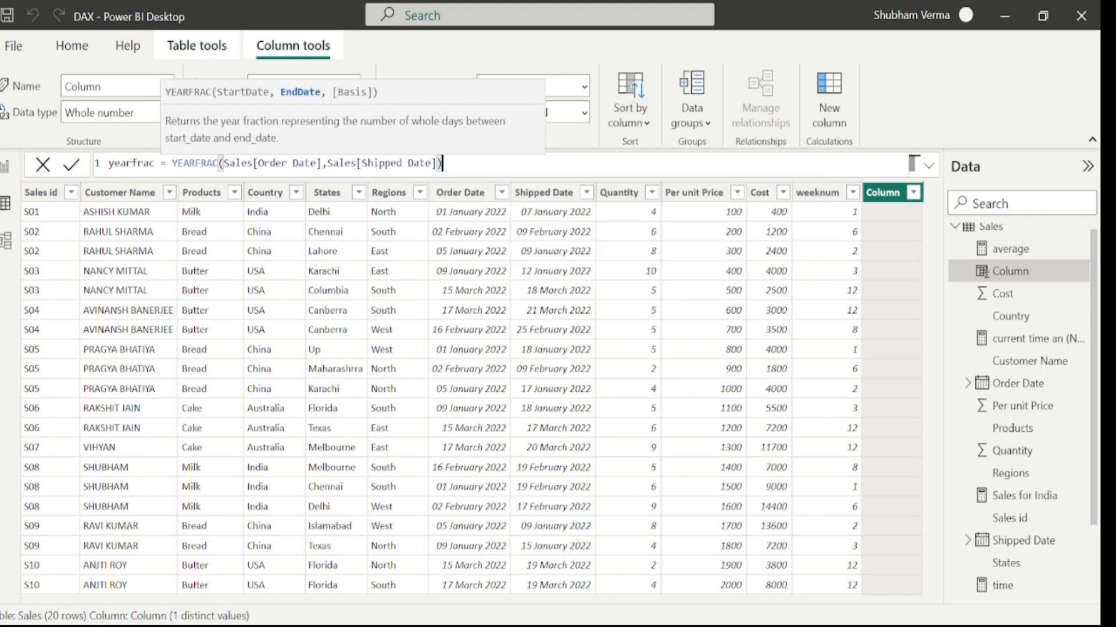
pyautogui.press('Return')
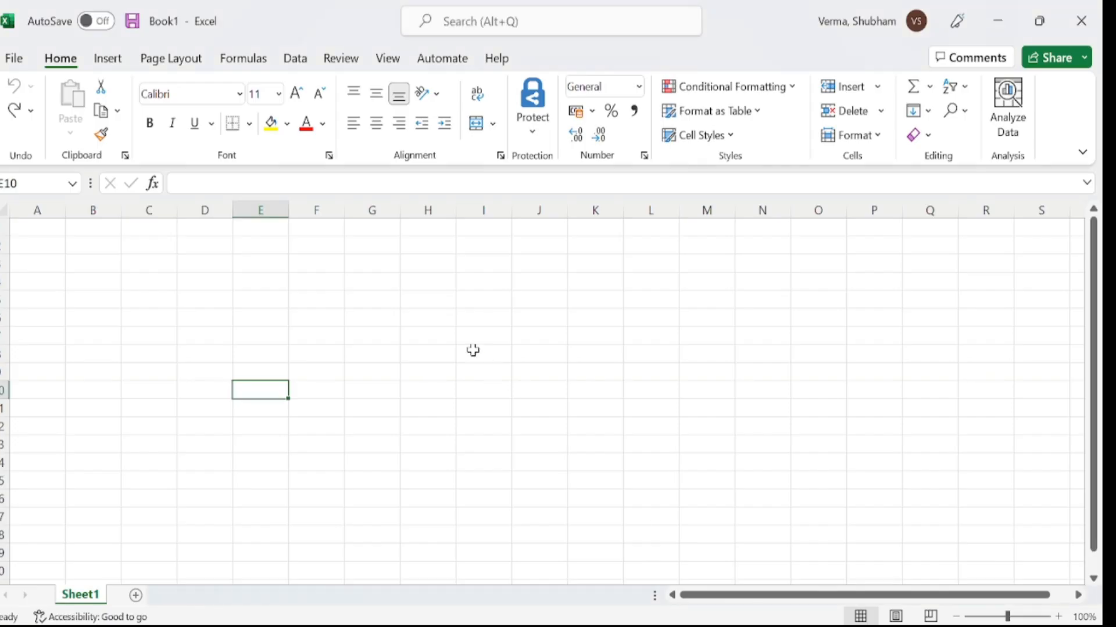
# - Switch to the blank Excel workbook and enter the dates 1-Jan-2022 in cell H9 and 7-Jan-2022 in H10
pyautogui.write('1 -jan')
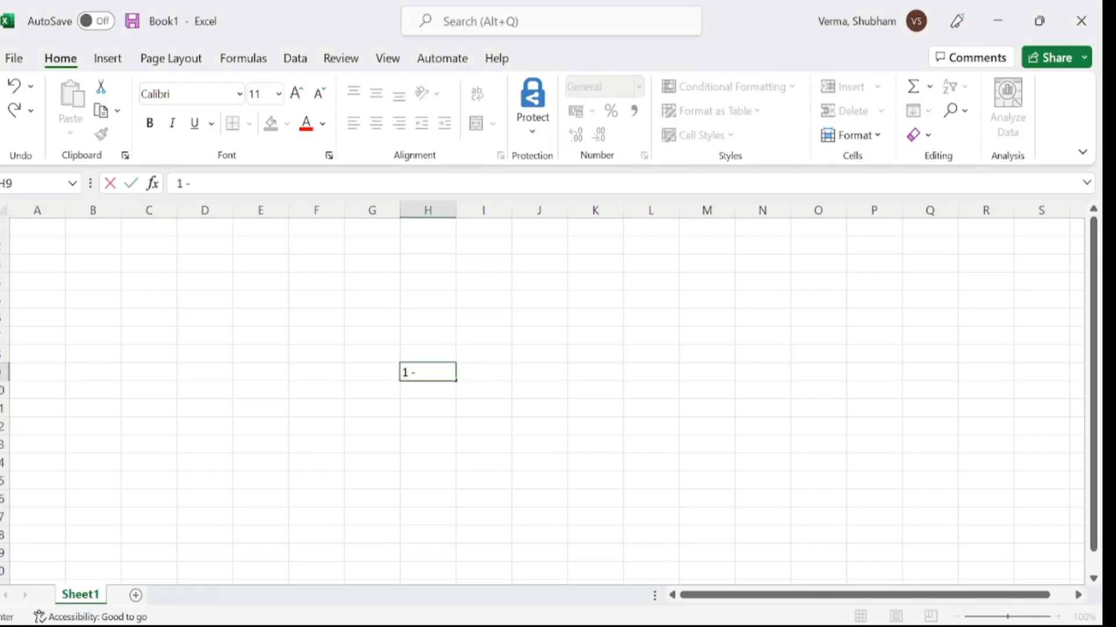
pyautogui.write('2022')
pyautogui.press('Return')
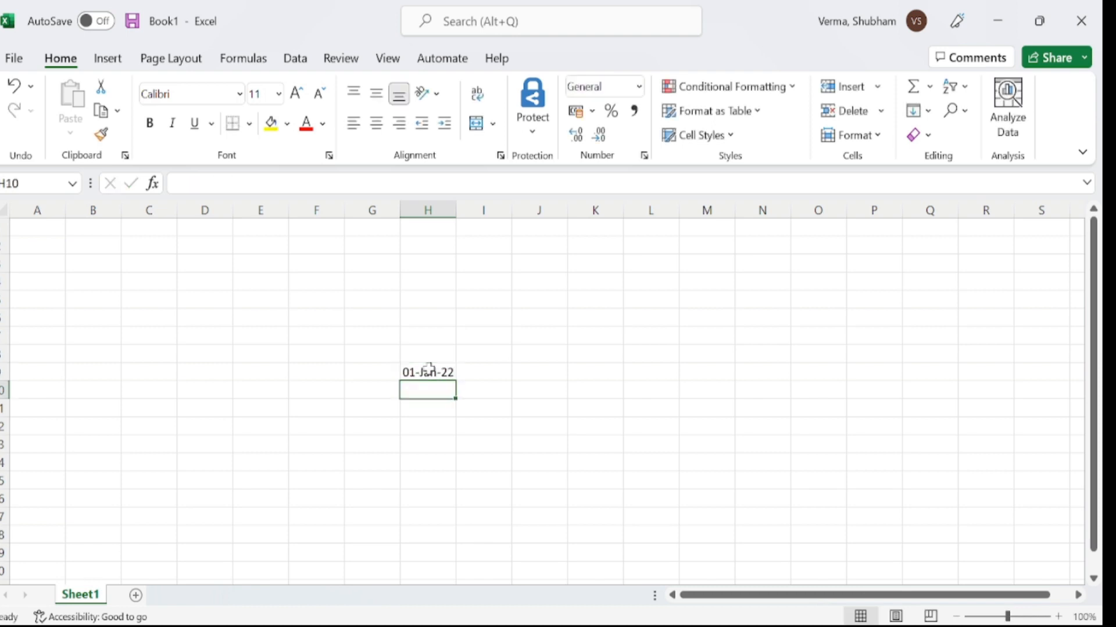
pyautogui.write('7')
pyautogui.write('-jan-2')
pyautogui.write('2022')
pyautogui.press('Return')
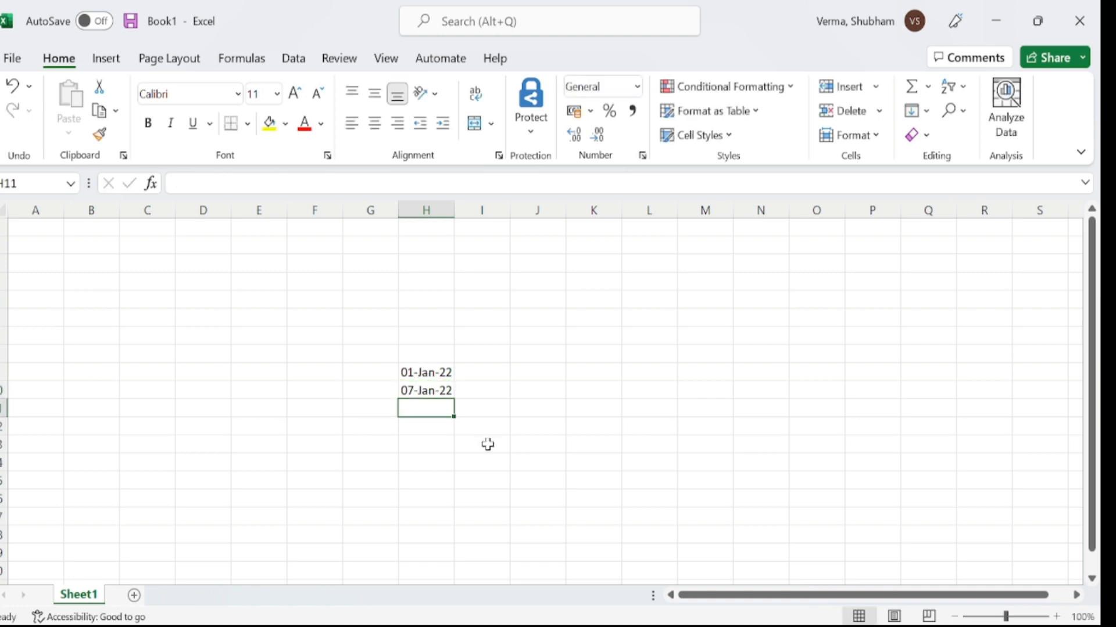
# - Calculate the number of days between the two dates in cell H13 with the formula =H10-H9
pyautogui.click(430, 445)
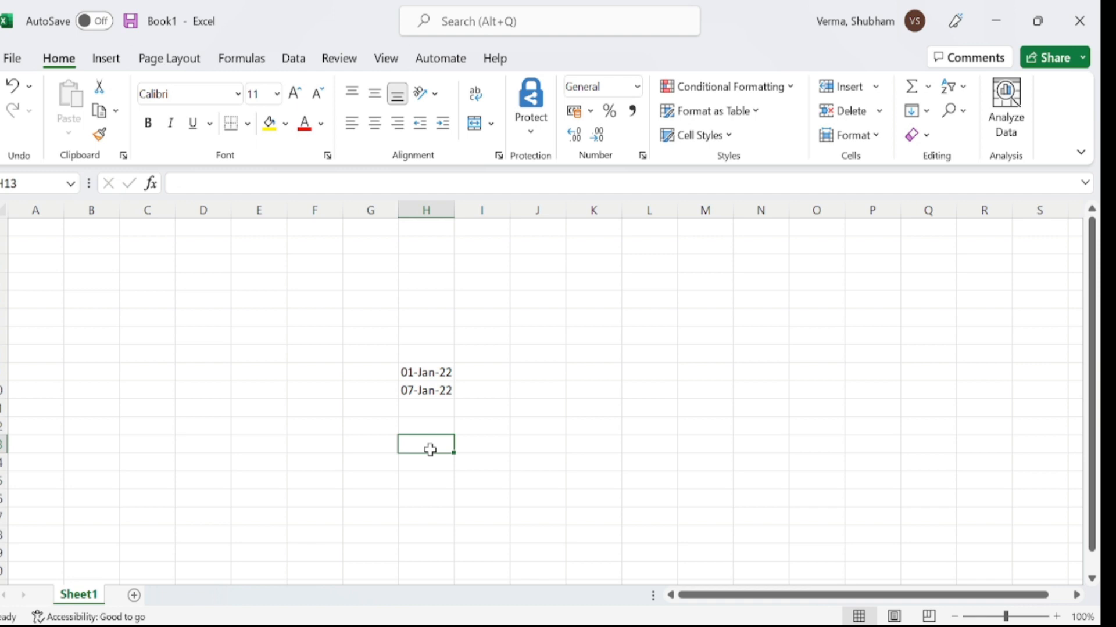
pyautogui.write('=')
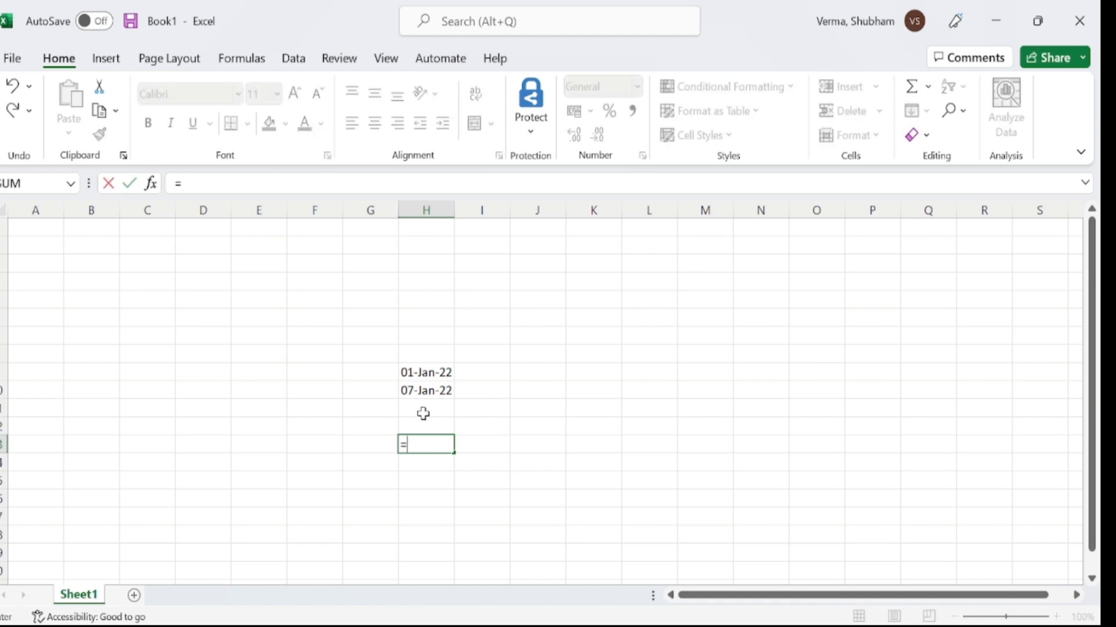
pyautogui.click(423, 389)
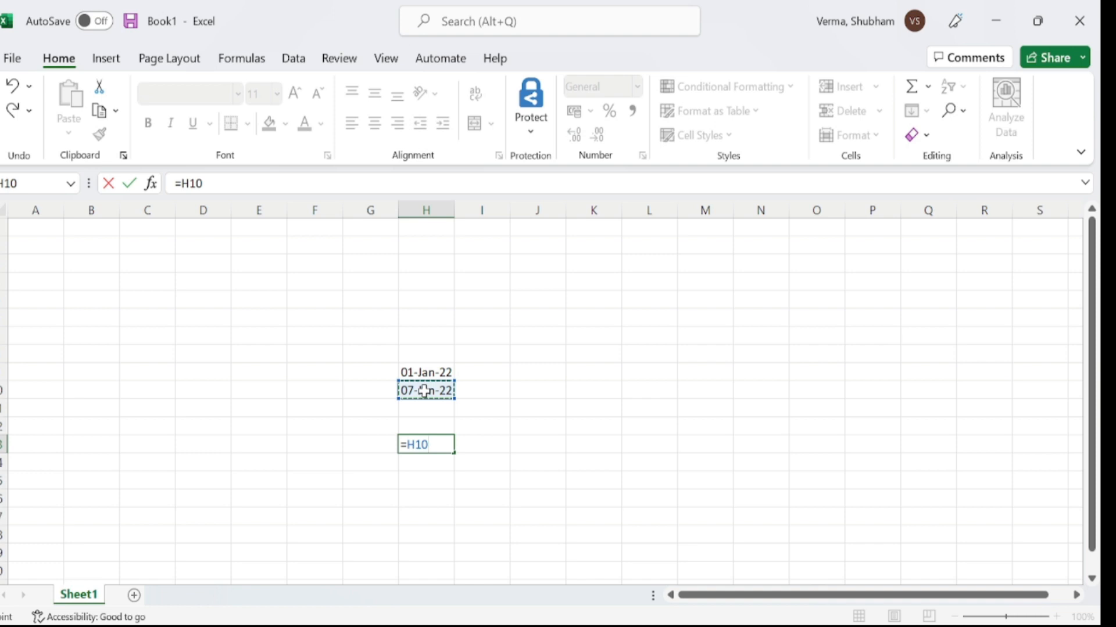
pyautogui.write('-')
pyautogui.click(430, 373)
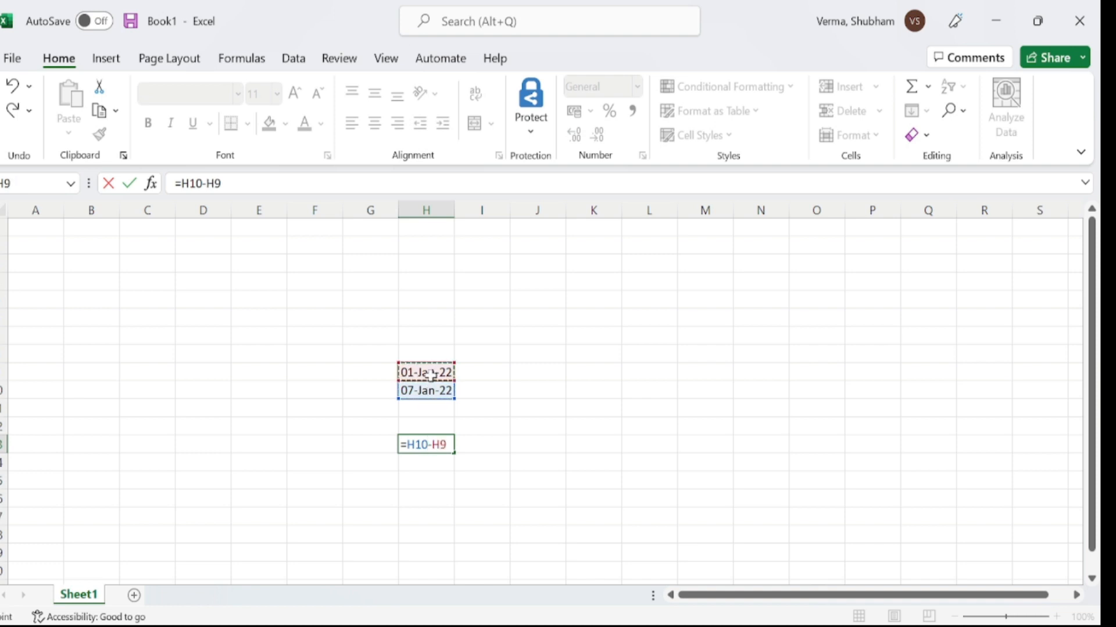
pyautogui.hotkey('ctrl', 'Return')
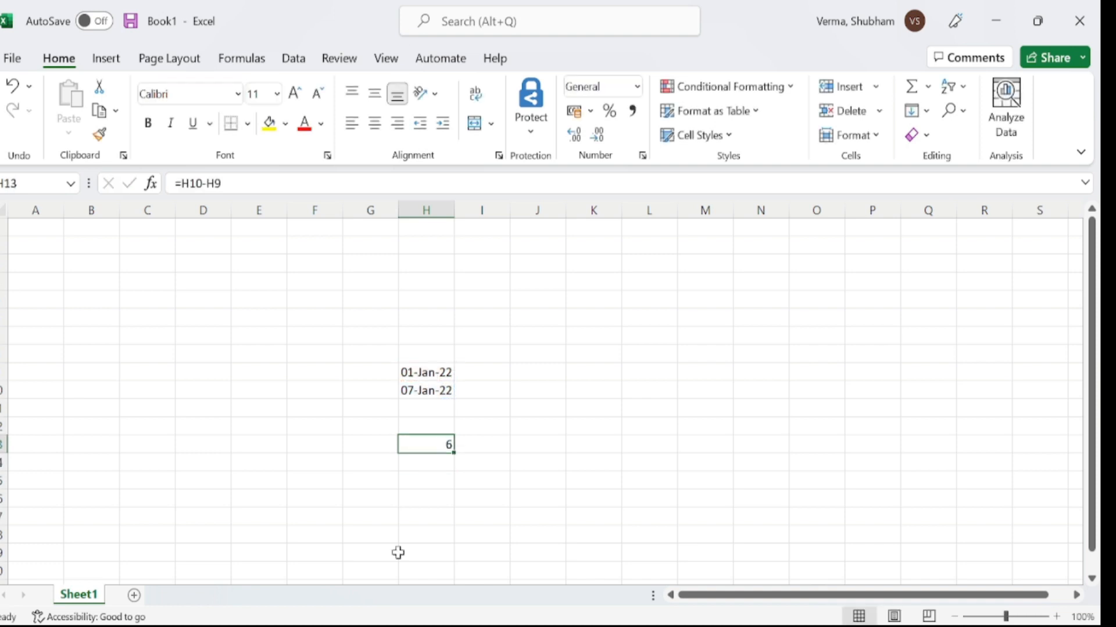
# - Enter 365 as the number of days in a year in cell H14, then select the day difference in H13
pyautogui.click(431, 465)
pyautogui.write('365')
pyautogui.press('Return')
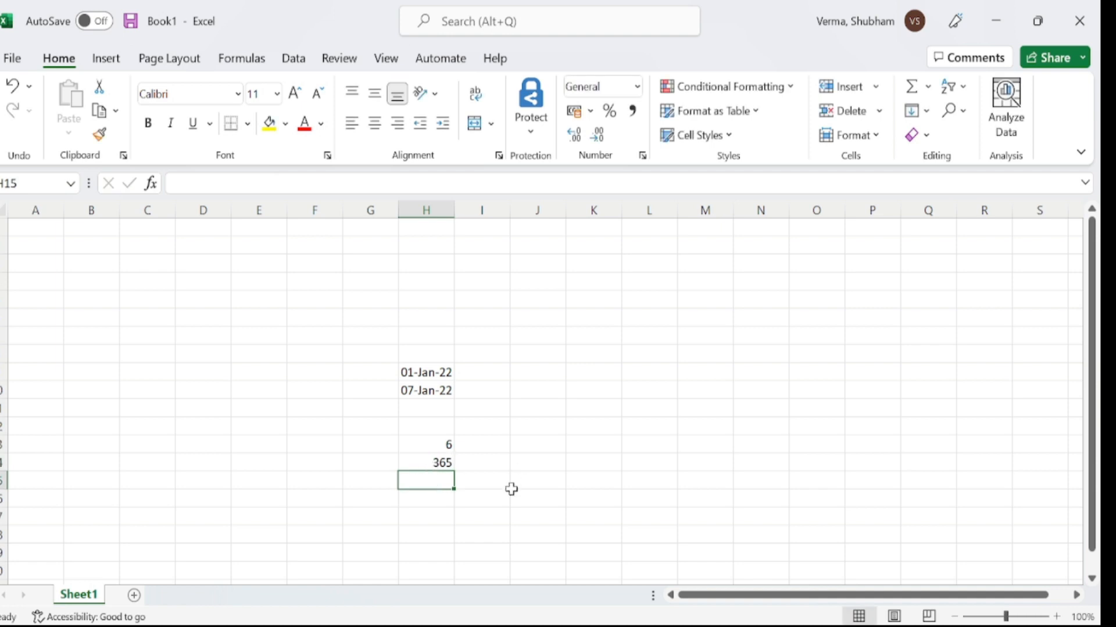
pyautogui.click(431, 444)
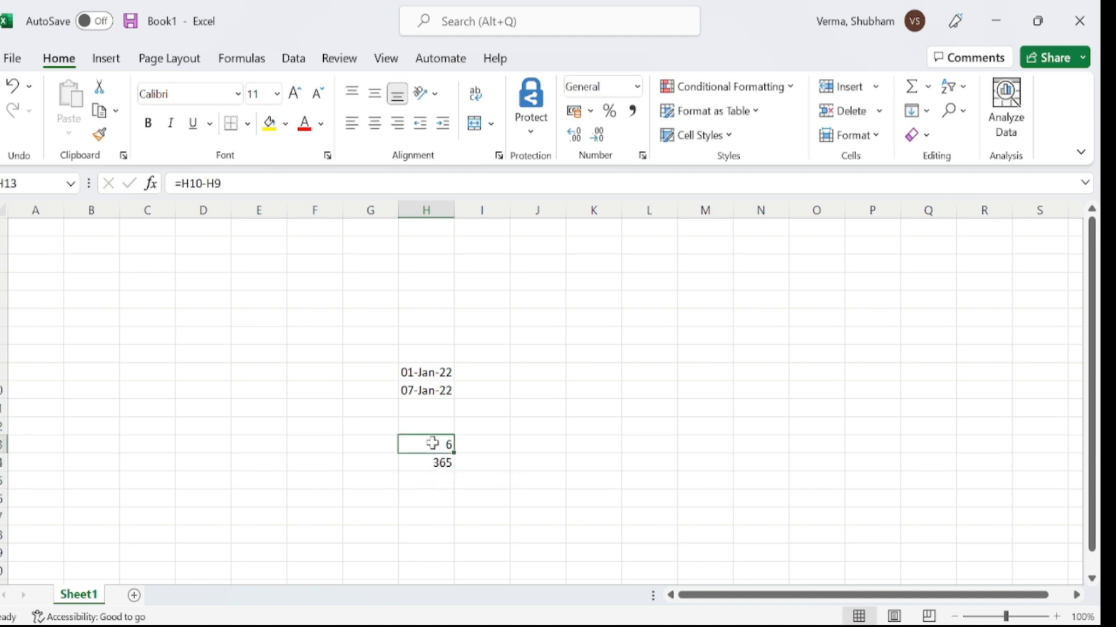
# - Calculate the year fraction in cell H15 by dividing the day difference by the days in a year with =H13/H14
pyautogui.click(432, 484)
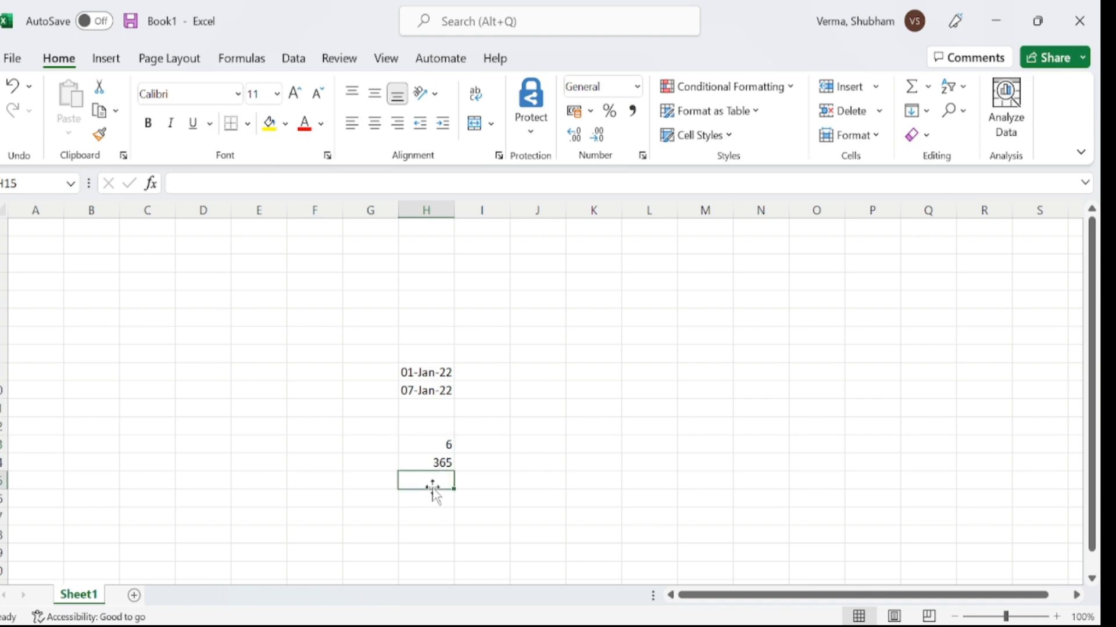
pyautogui.write('=')
pyautogui.press('Up')
pyautogui.press('Up')
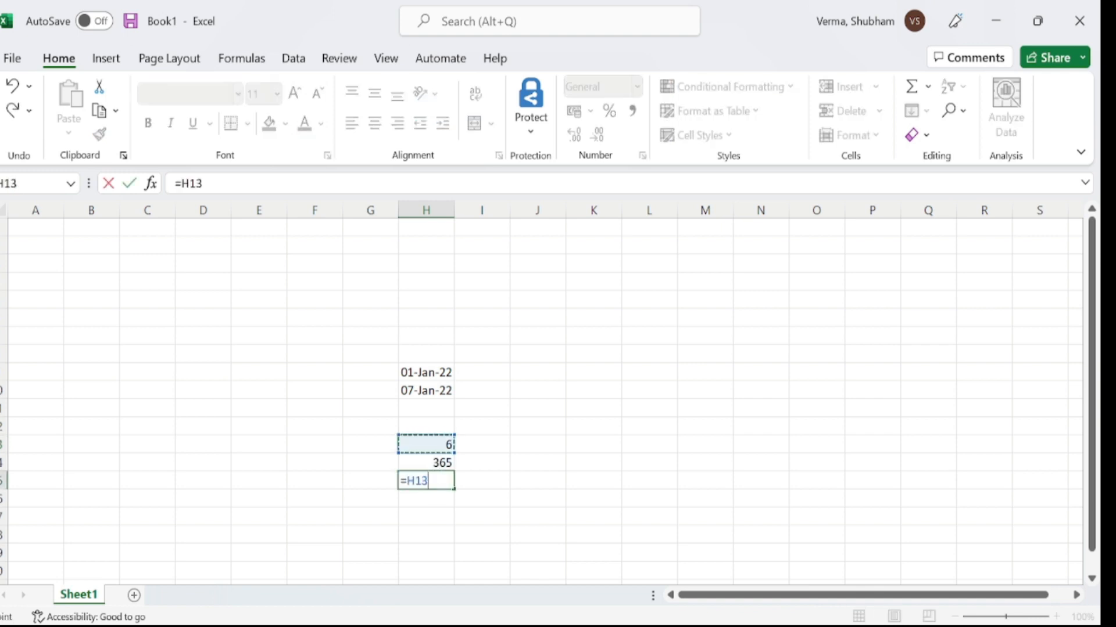
pyautogui.write('/')
pyautogui.click(440, 462)
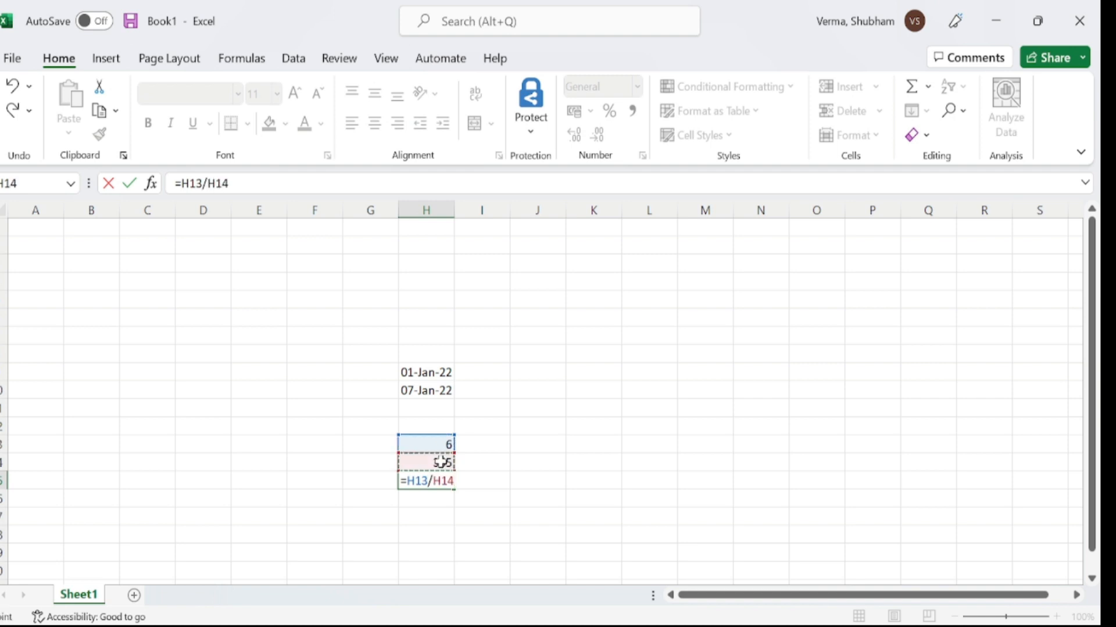
pyautogui.press('Return')
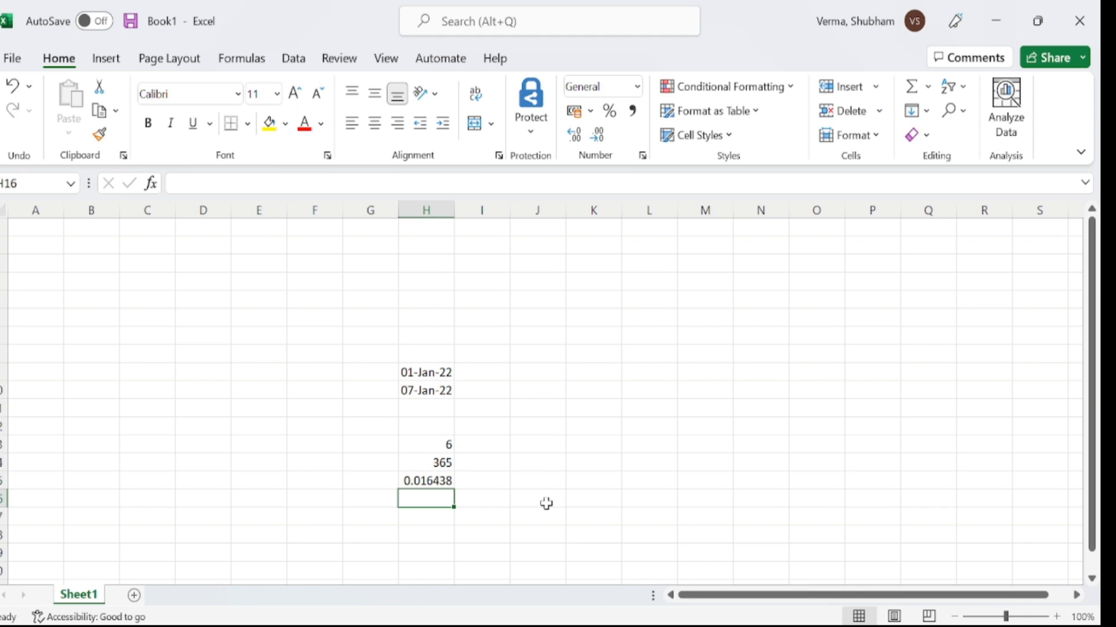
# - Check the yearfrac column in Power BI, then return to Excel and replace the dates with 02-02-2022 in H9 and 09-feb-2022 in H10
pyautogui.click(654, 569)
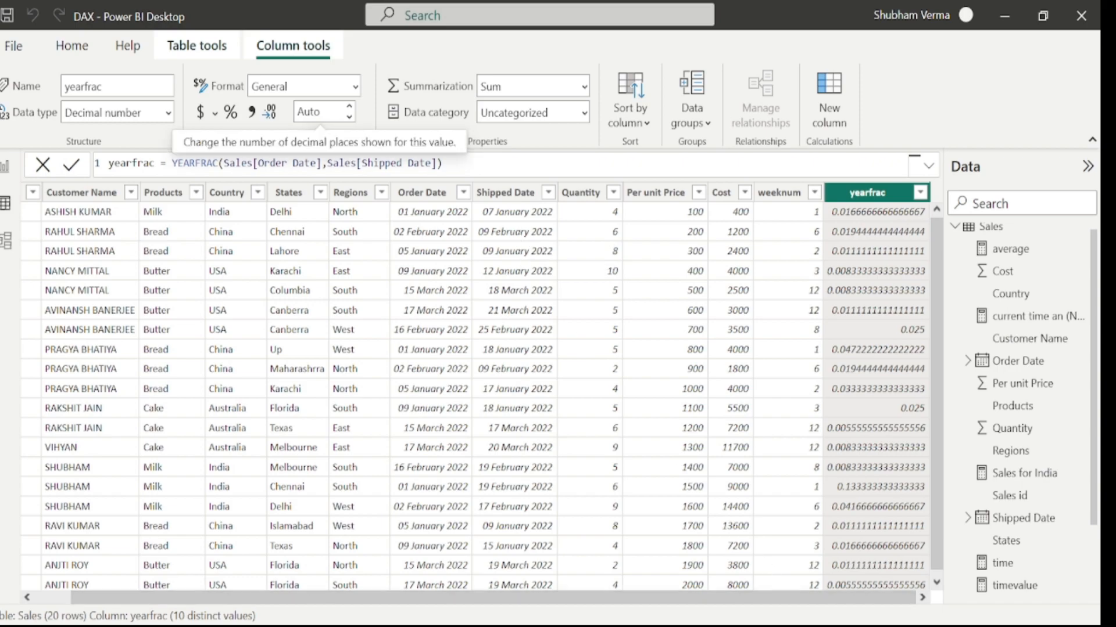
pyautogui.hotkey('alt', 'Tab')
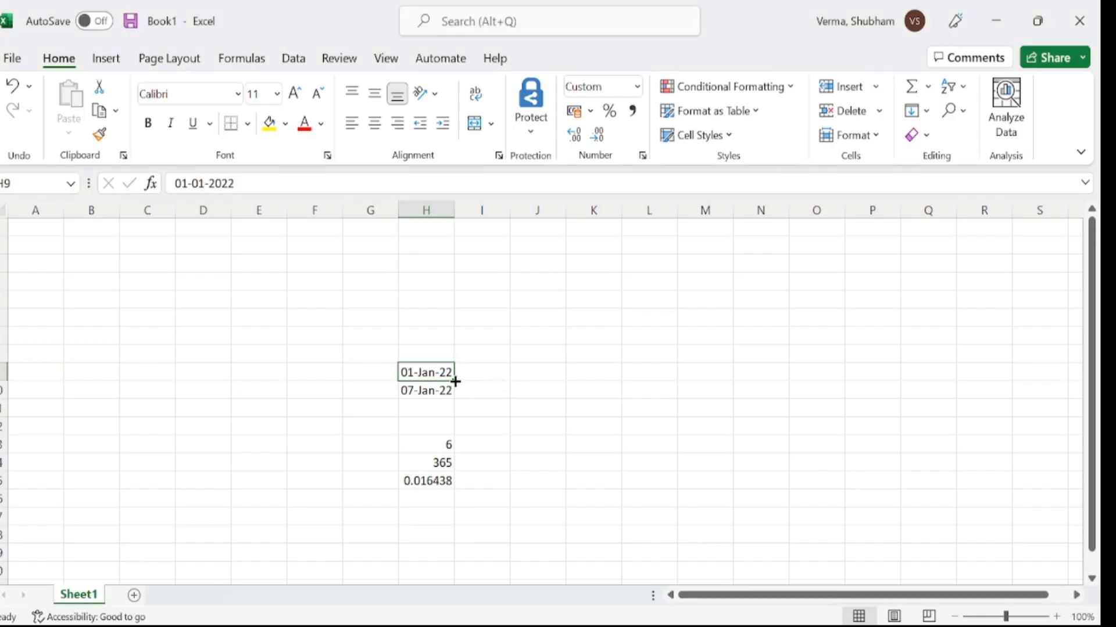
pyautogui.write('02-02-2022')
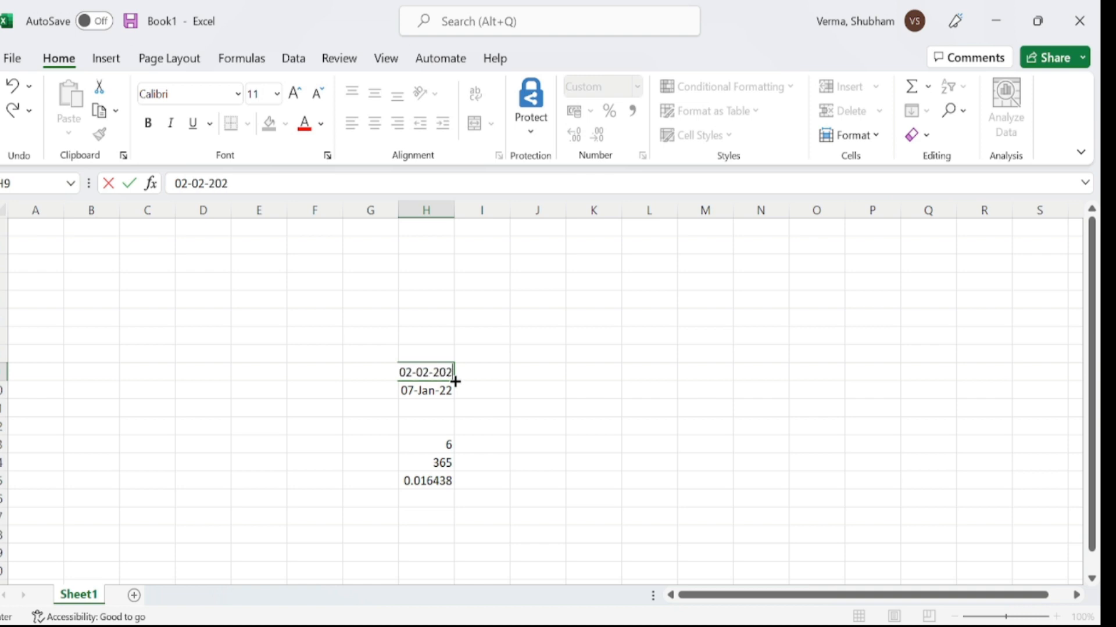
pyautogui.press('Return')
pyautogui.press('Delete')
pyautogui.write('09')
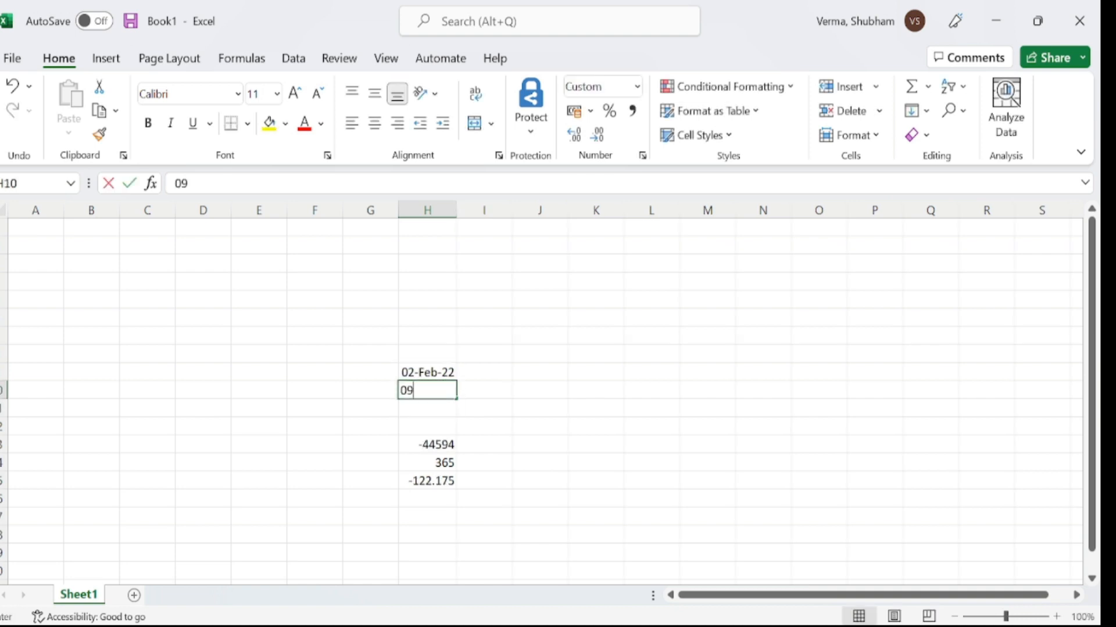
pyautogui.write('-feb-20')
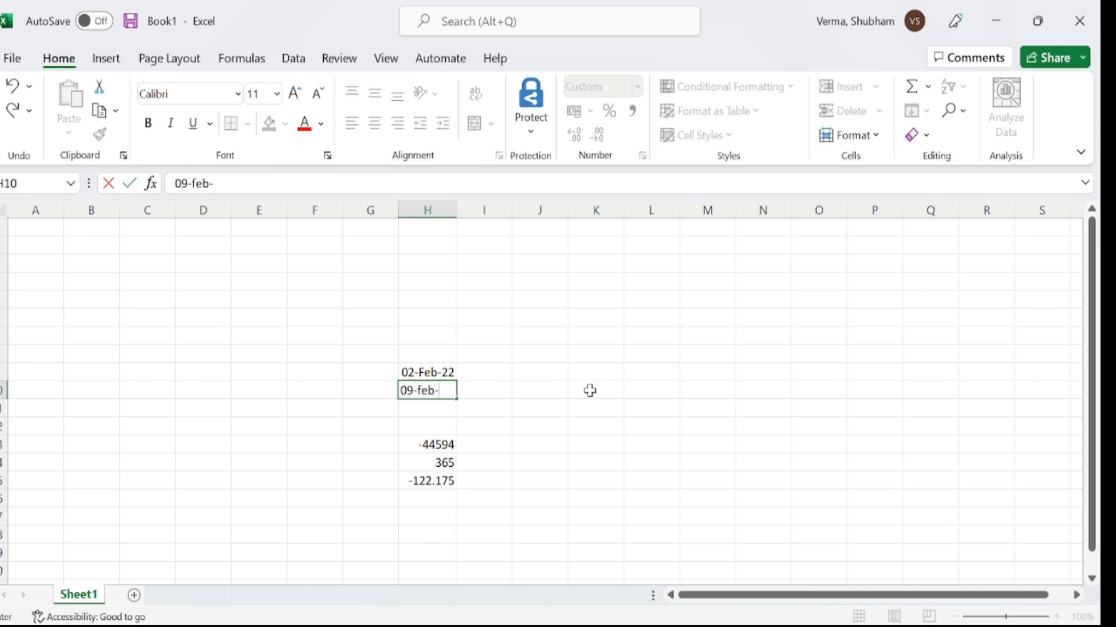
pyautogui.write('22')
pyautogui.press('Return')
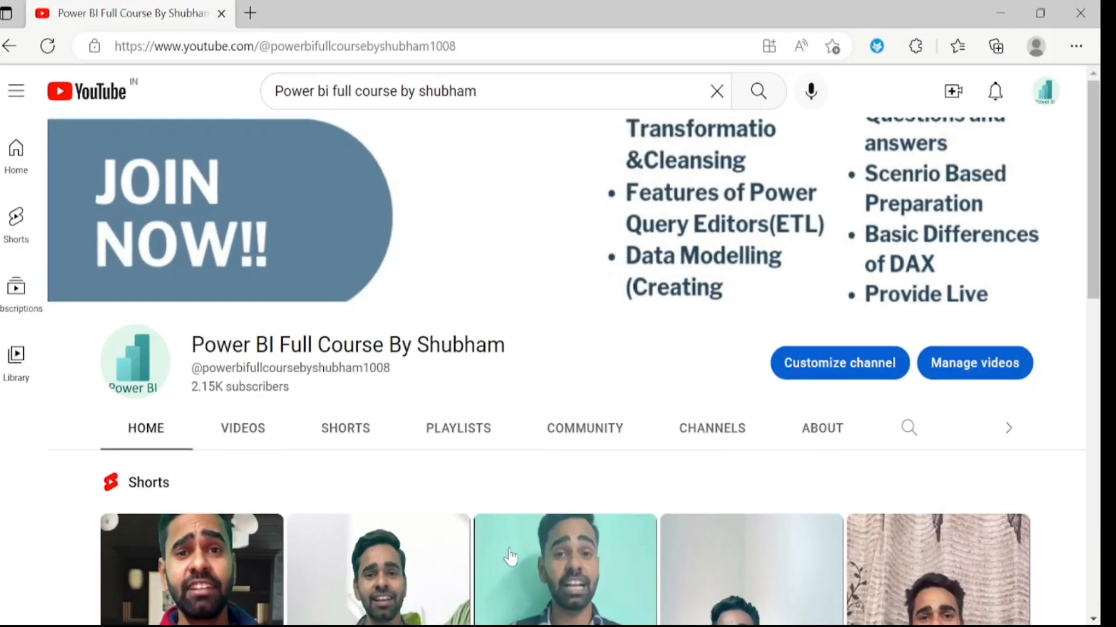
# - Switch to the YouTube channel page in the browser, highlight the channel title and look through to the created playlists
pyautogui.moveTo(193, 345); pyautogui.dragTo(516, 353)
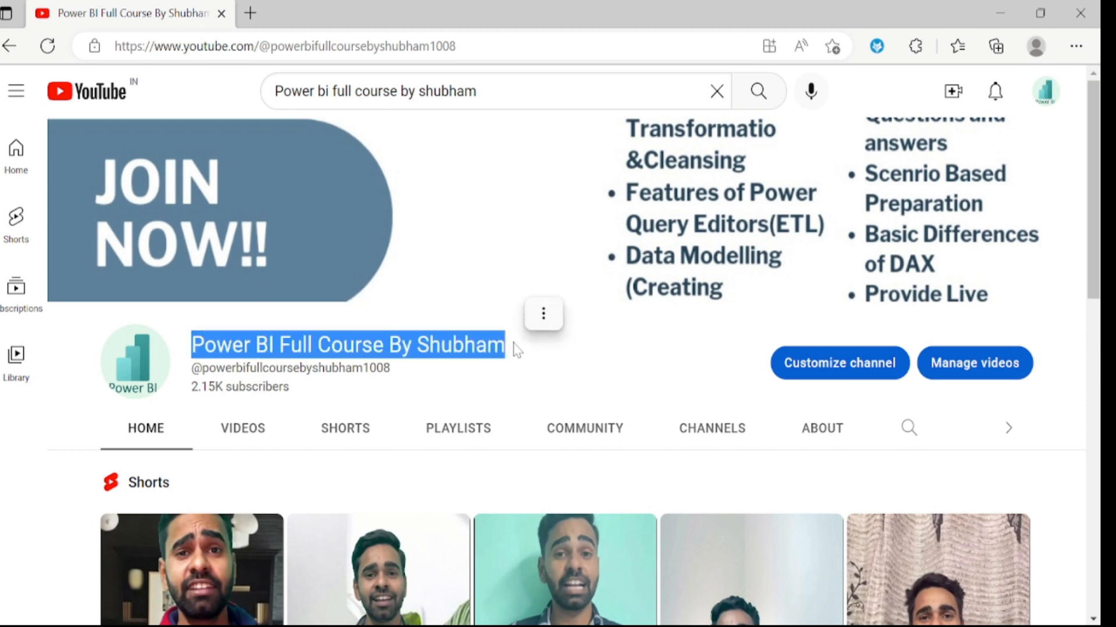
pyautogui.scroll(-15, 491, 438)
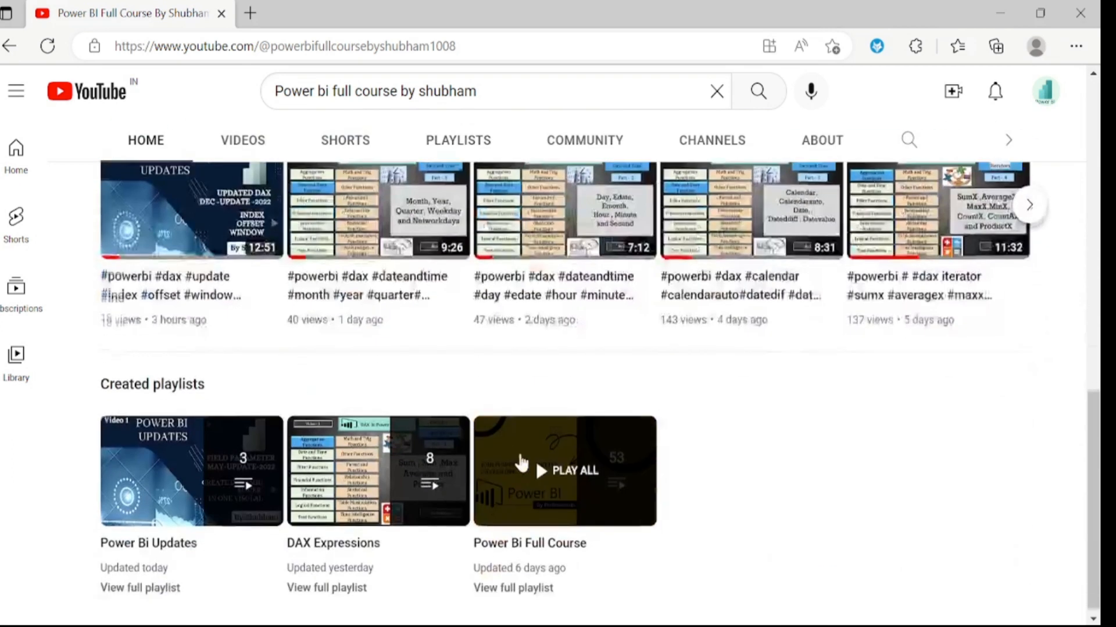